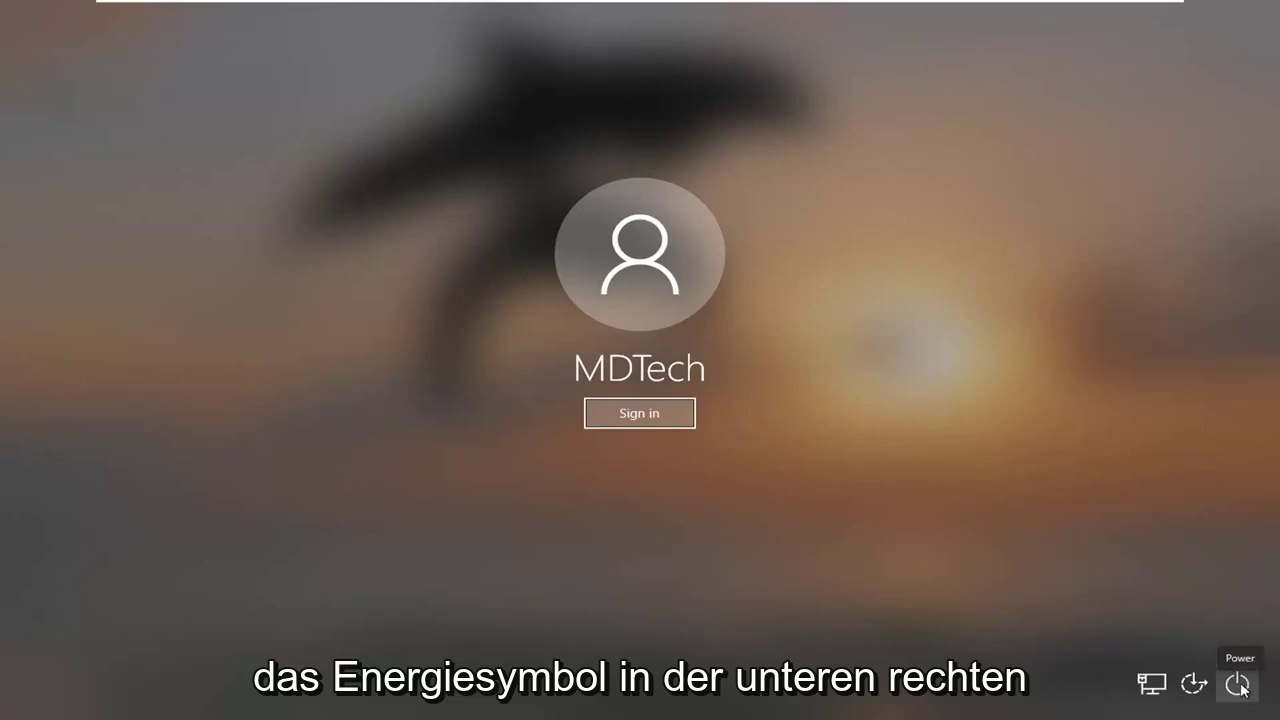
Restart the PC from the sign-in screen's power menu into the recovery options.
left_click(1238, 686)
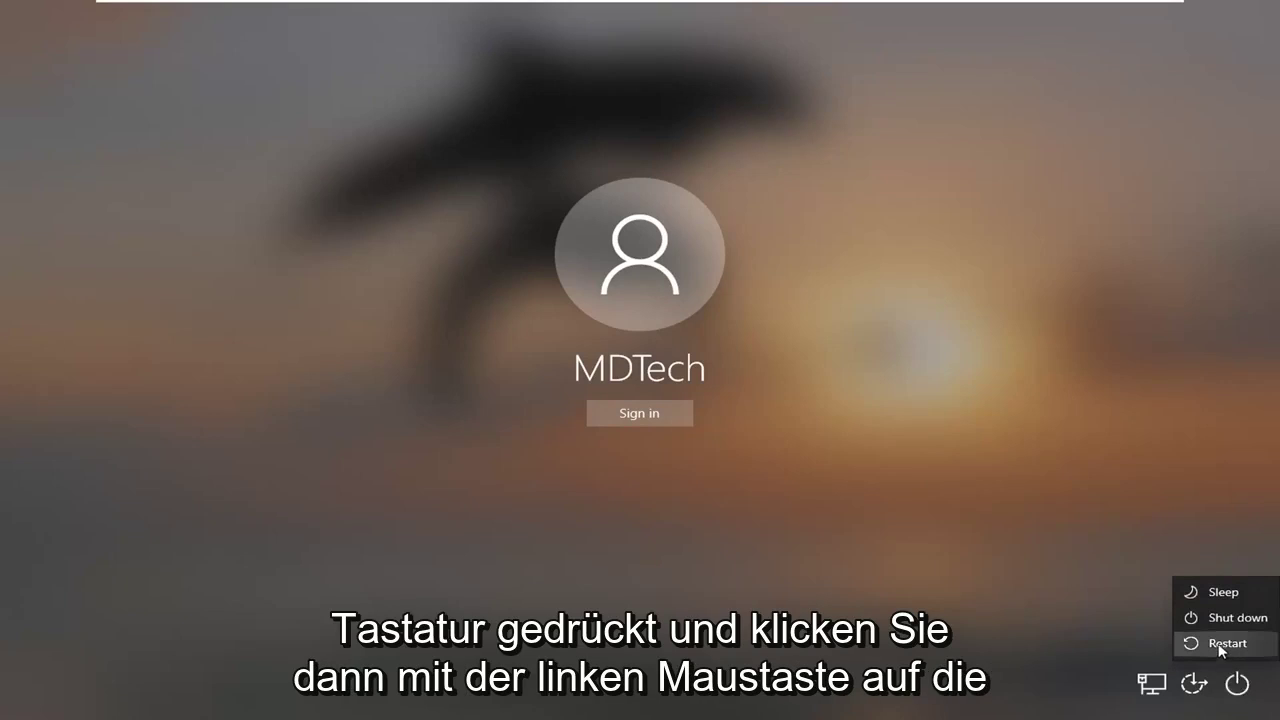
left_click(1222, 643, "shift")
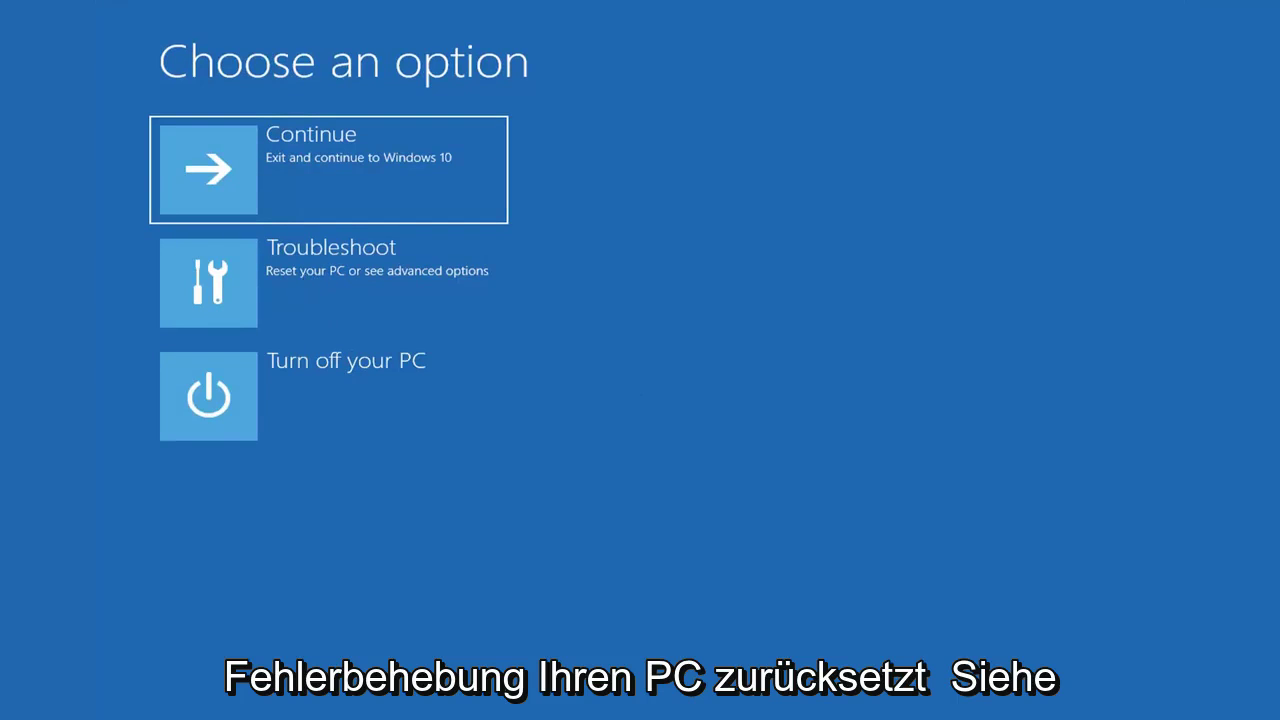
Open Troubleshoot from the recovery environment's Choose an option menu.
left_click(446, 286)
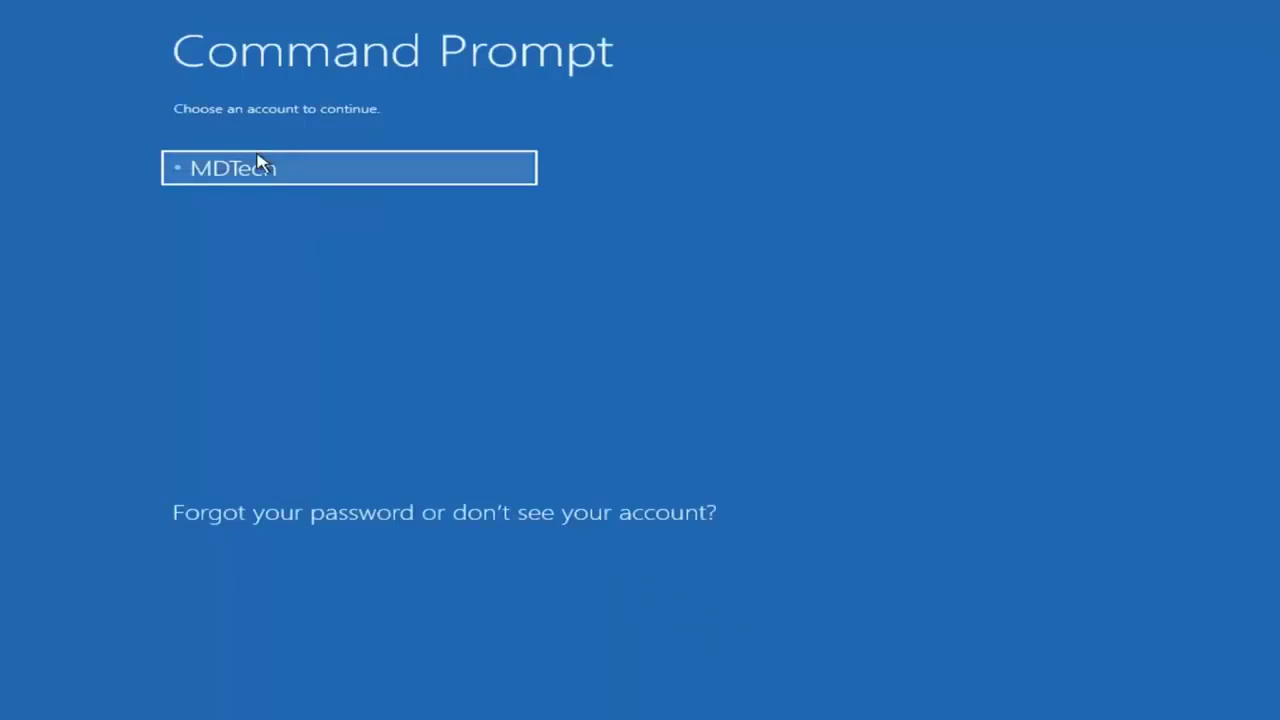
Choose the account to continue into the administrator Command Prompt.
left_click(295, 178)
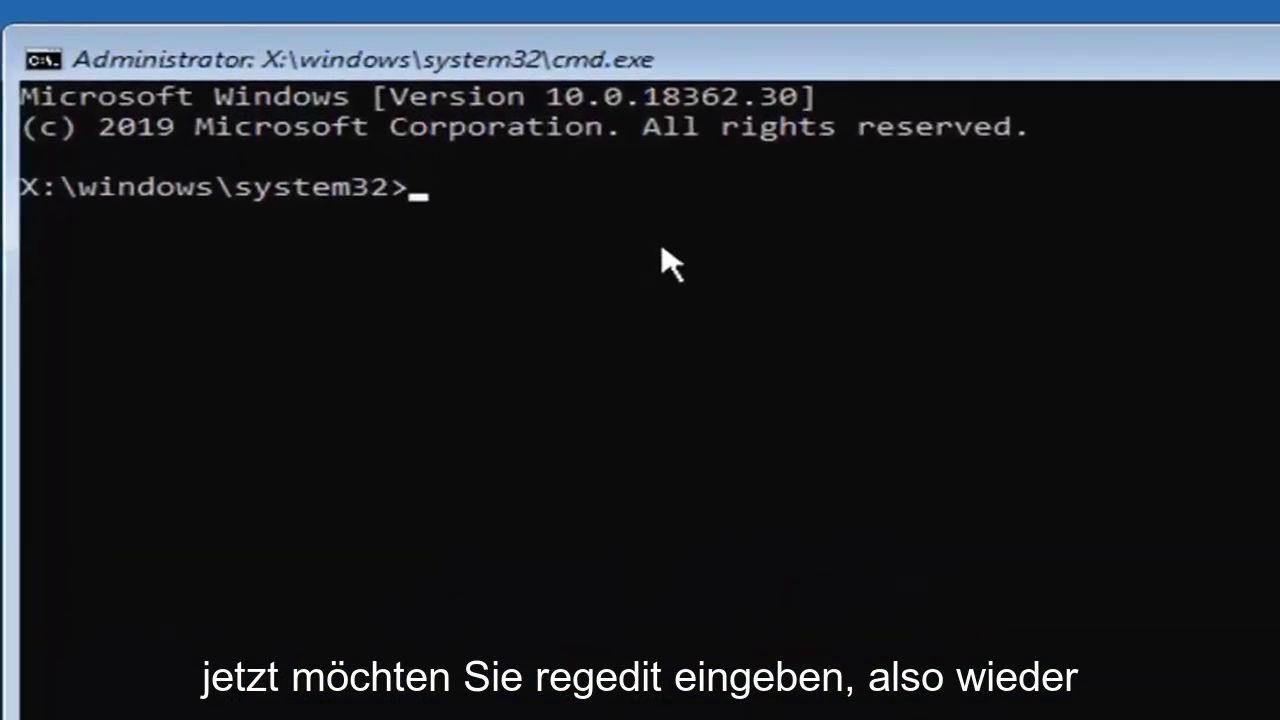
Run regedit from the X:\windows\system32 prompt.
type("regedit")
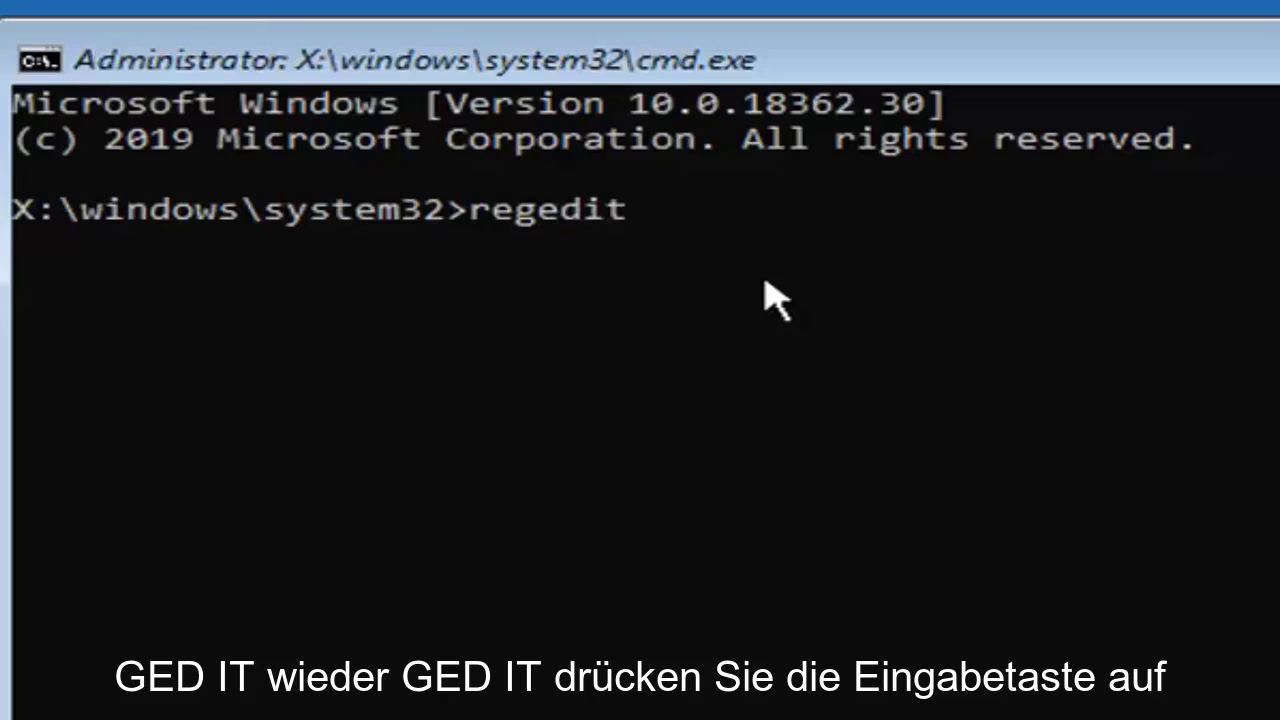
key("Return")
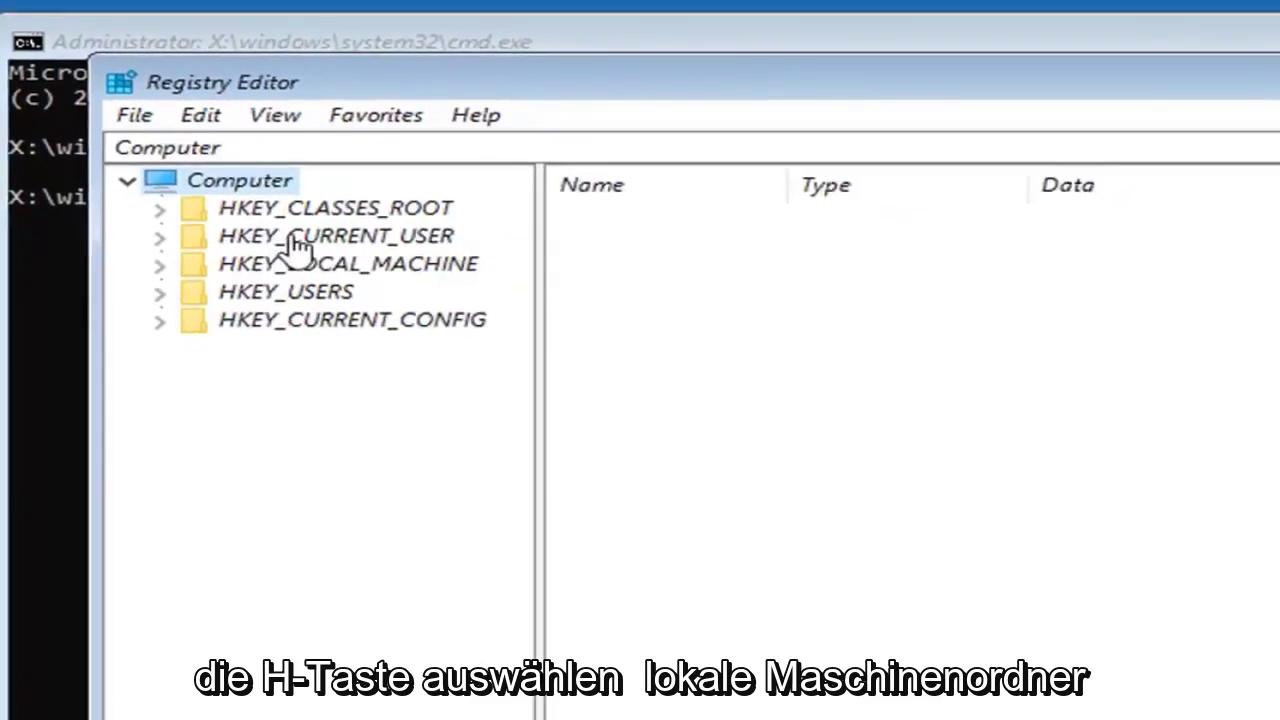
Select HKEY_LOCAL_MACHINE and bring up the File menu's commands.
left_click(296, 268)
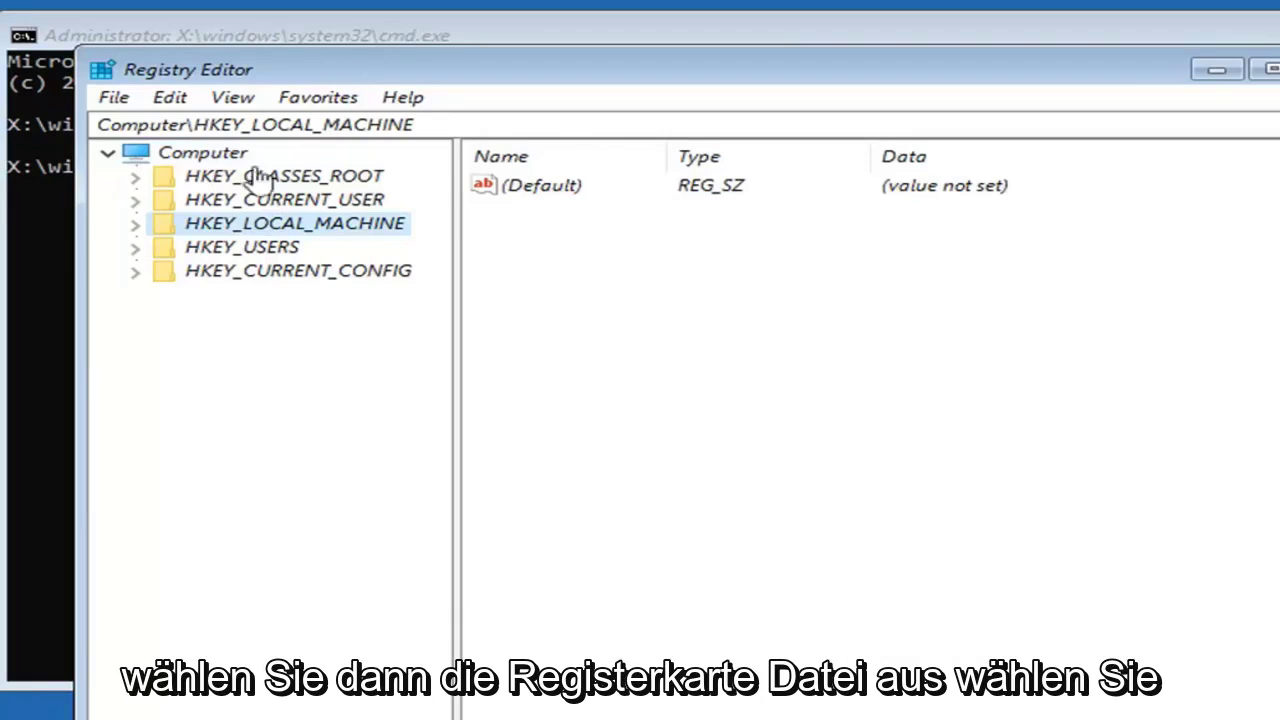
left_click(113, 98)
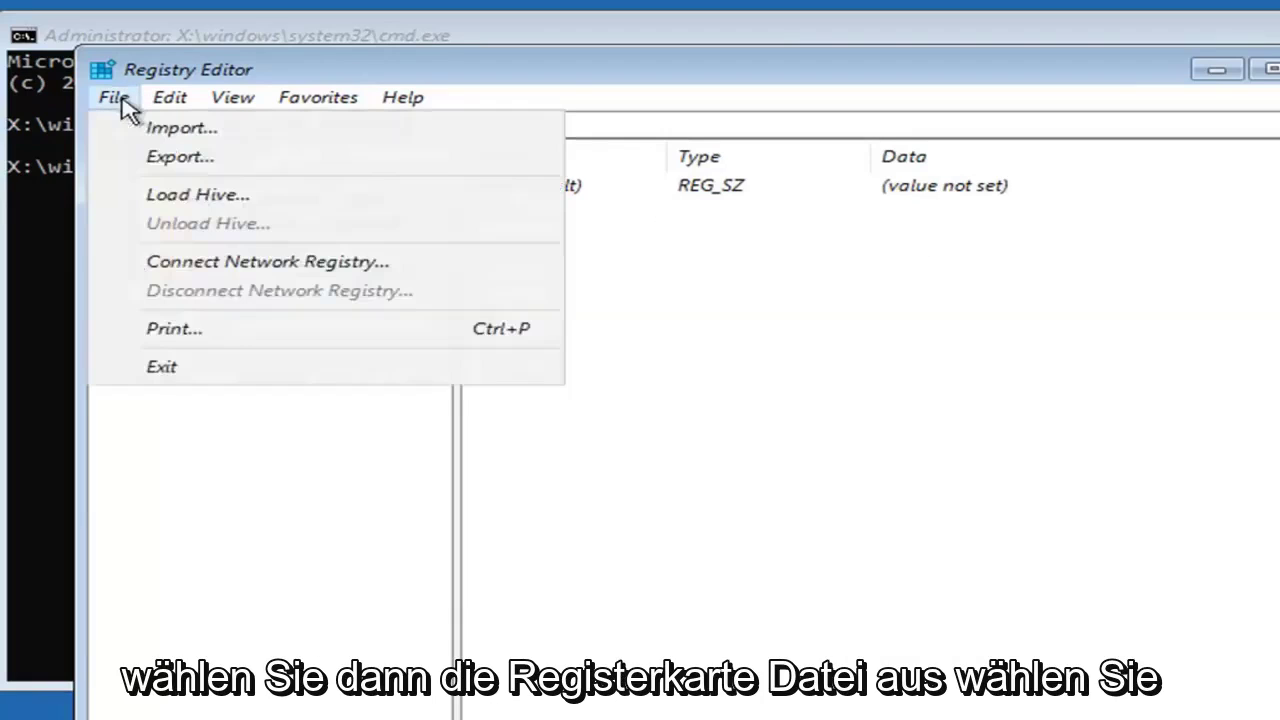
Start Load Hive and open the Local Disk (D:) drive under This PC.
left_click(225, 200)
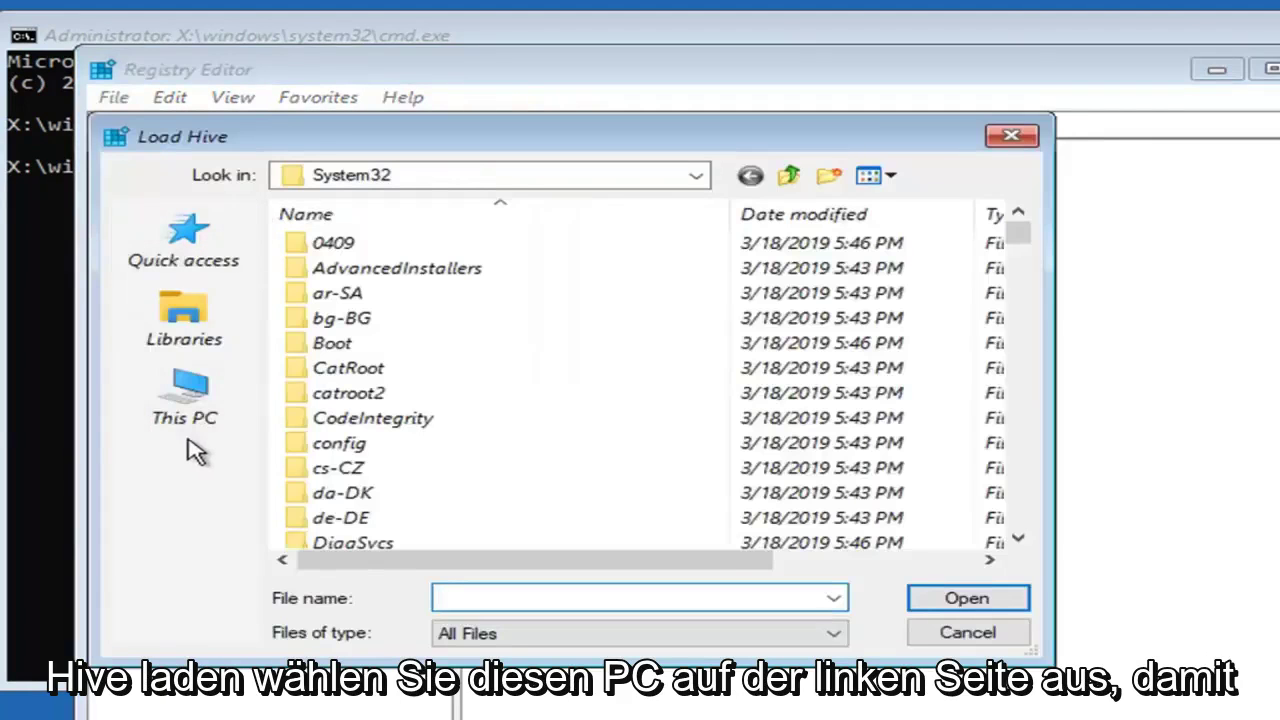
left_click(186, 425)
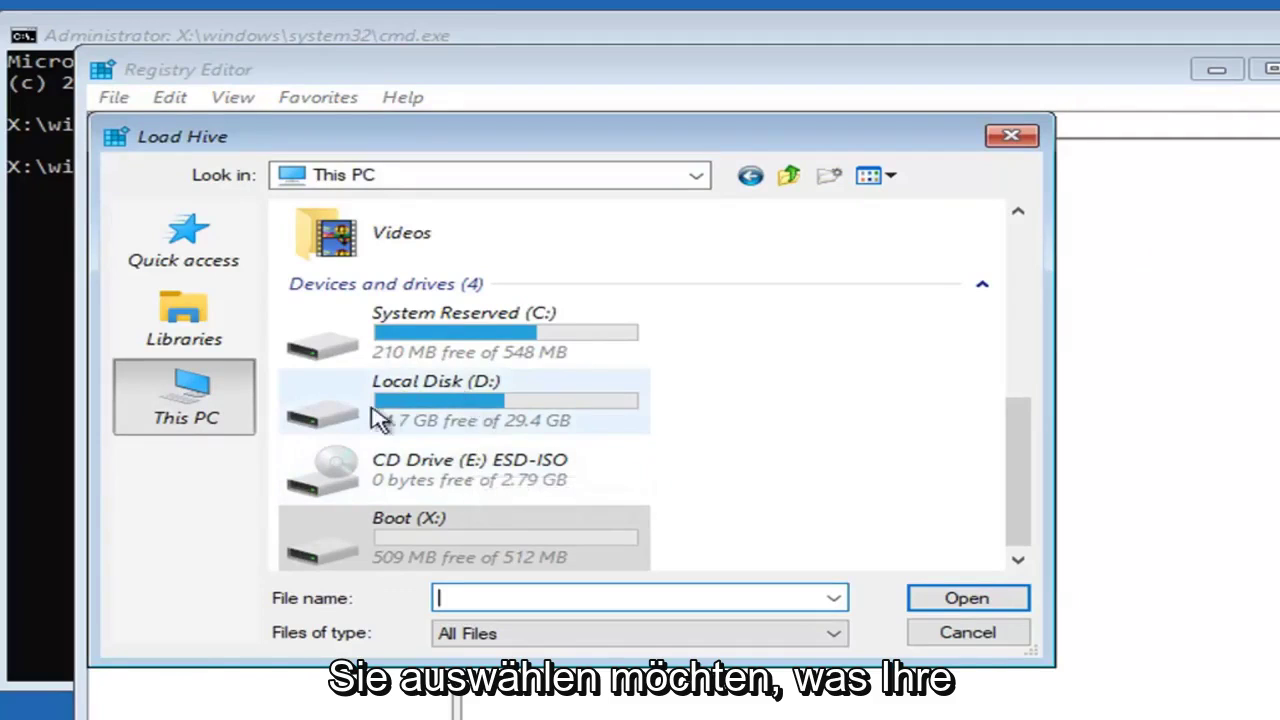
left_click(450, 410)
double_click(450, 410)
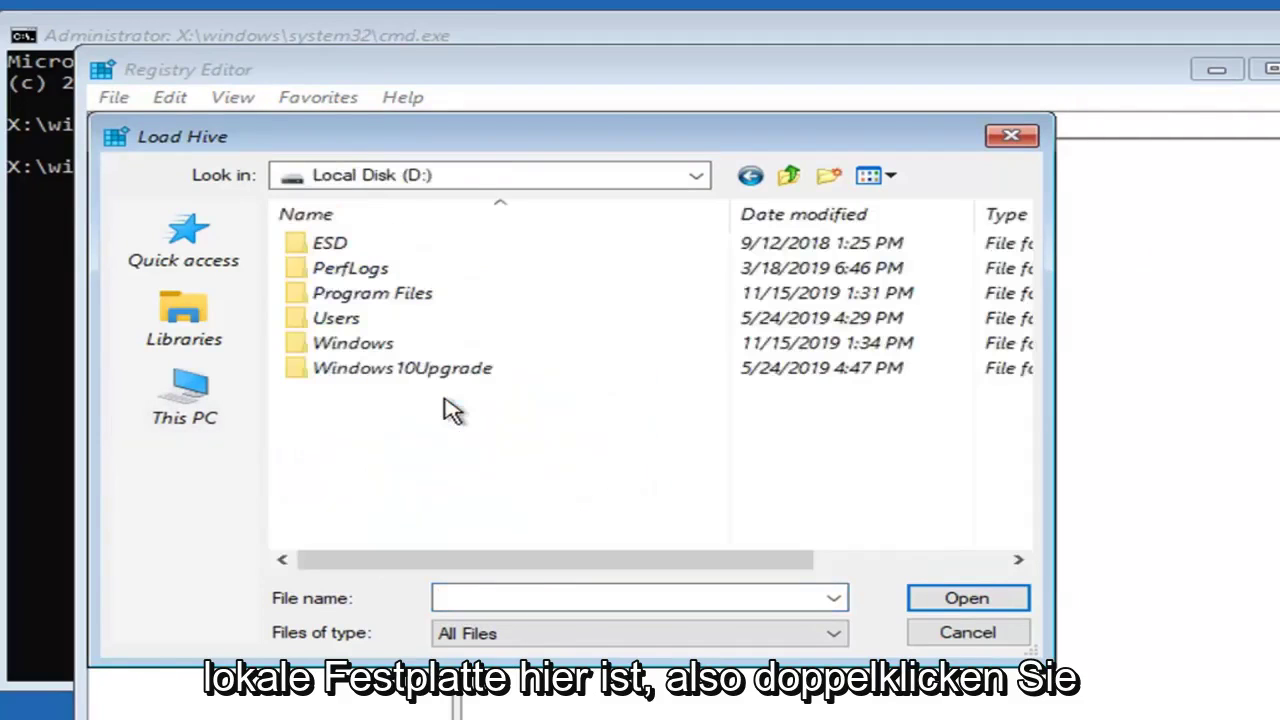
Browse into D:\Windows\System32\config.
double_click(320, 348)
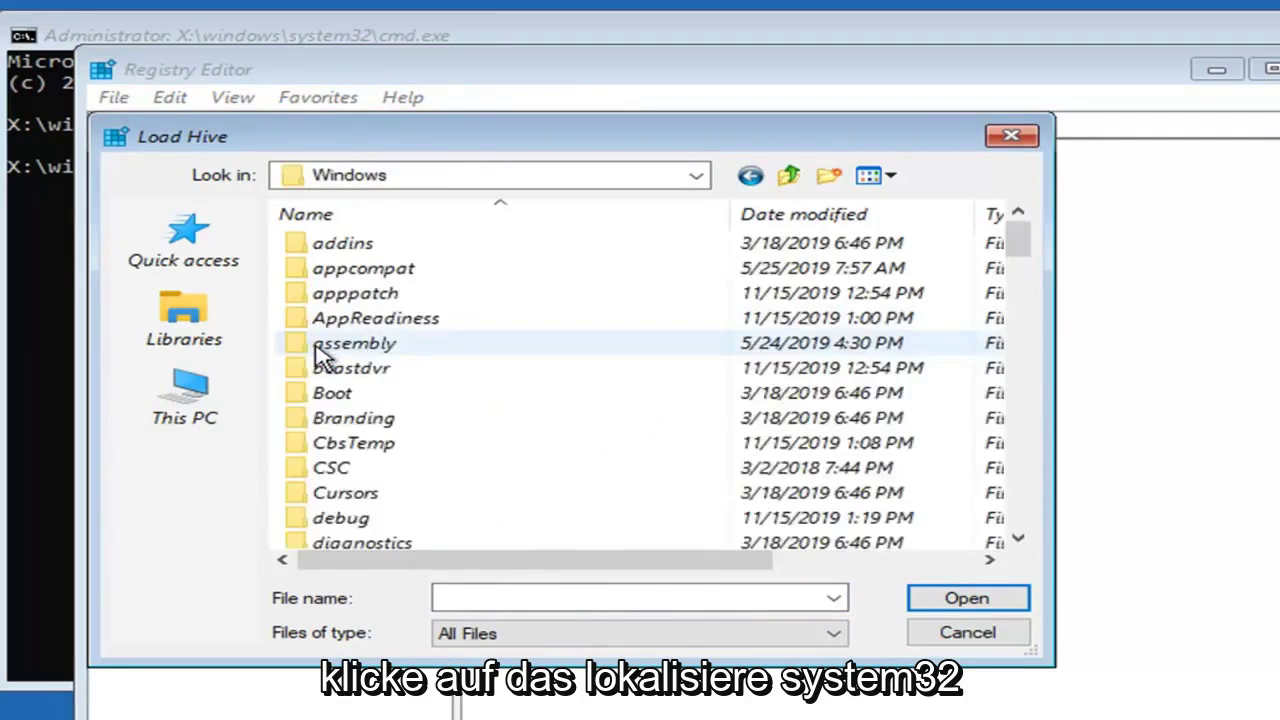
scroll(480, 429, "down", 11)
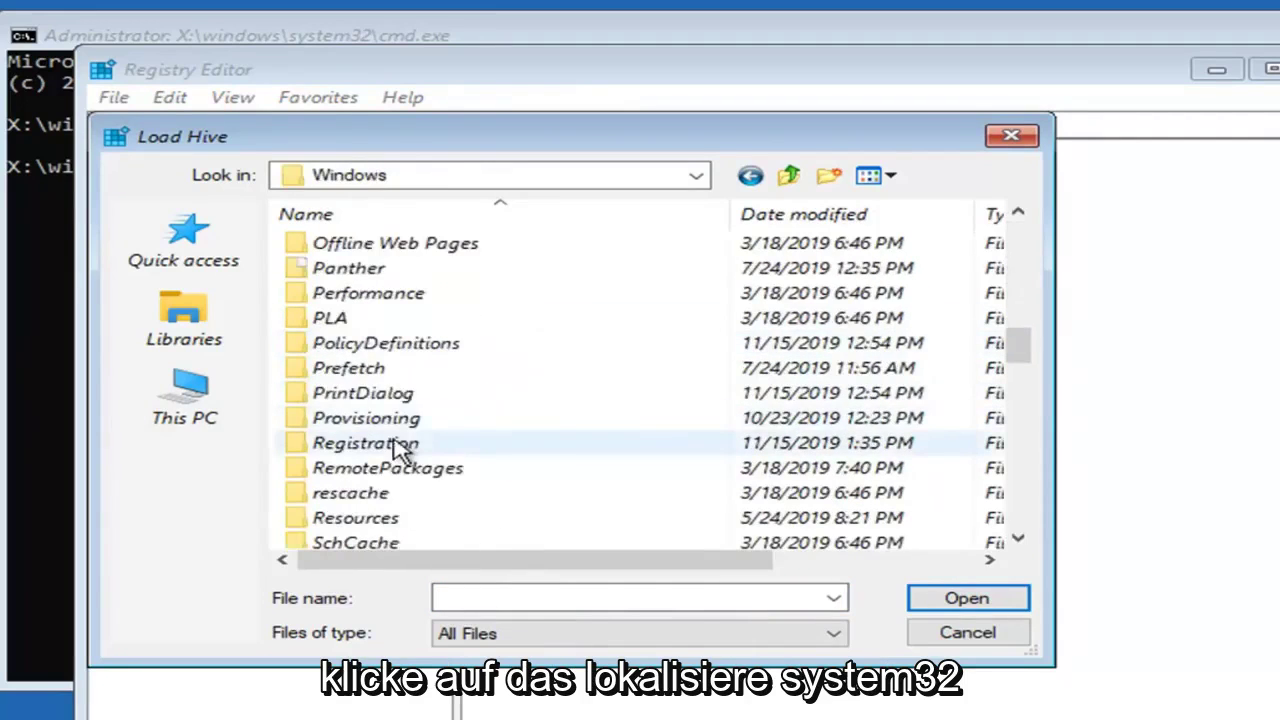
scroll(405, 470, "down", 7)
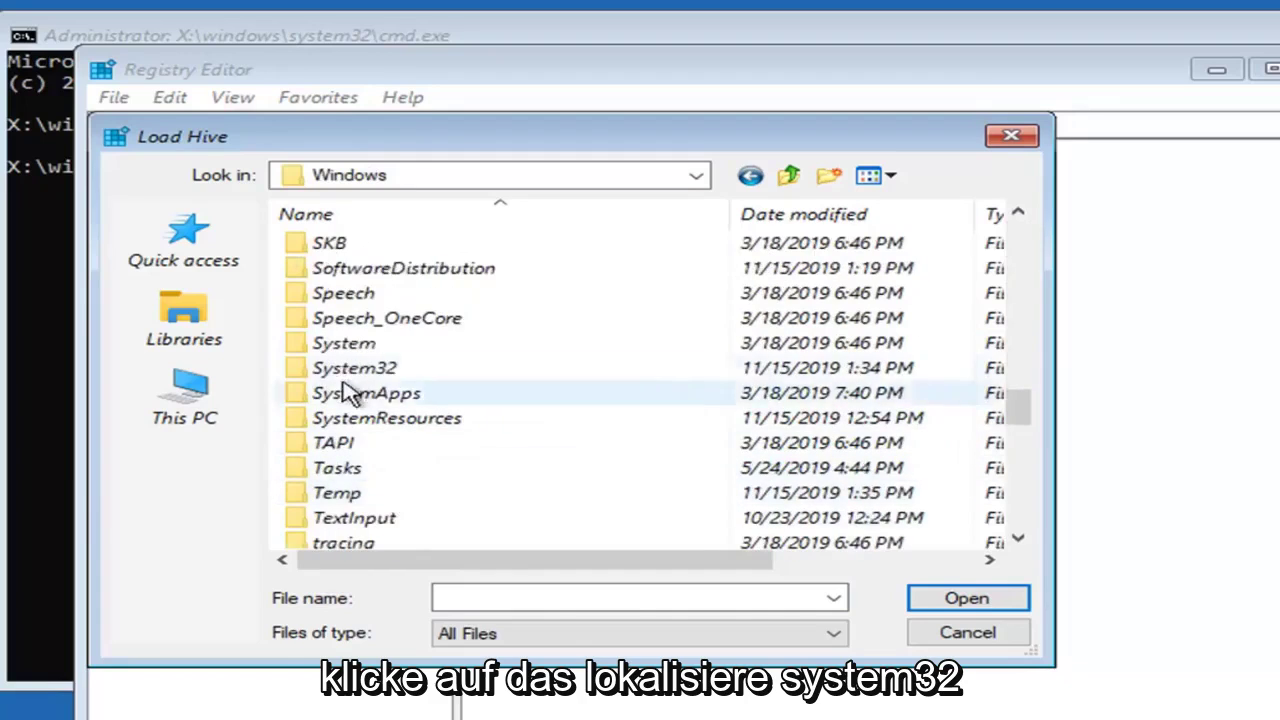
double_click(356, 370)
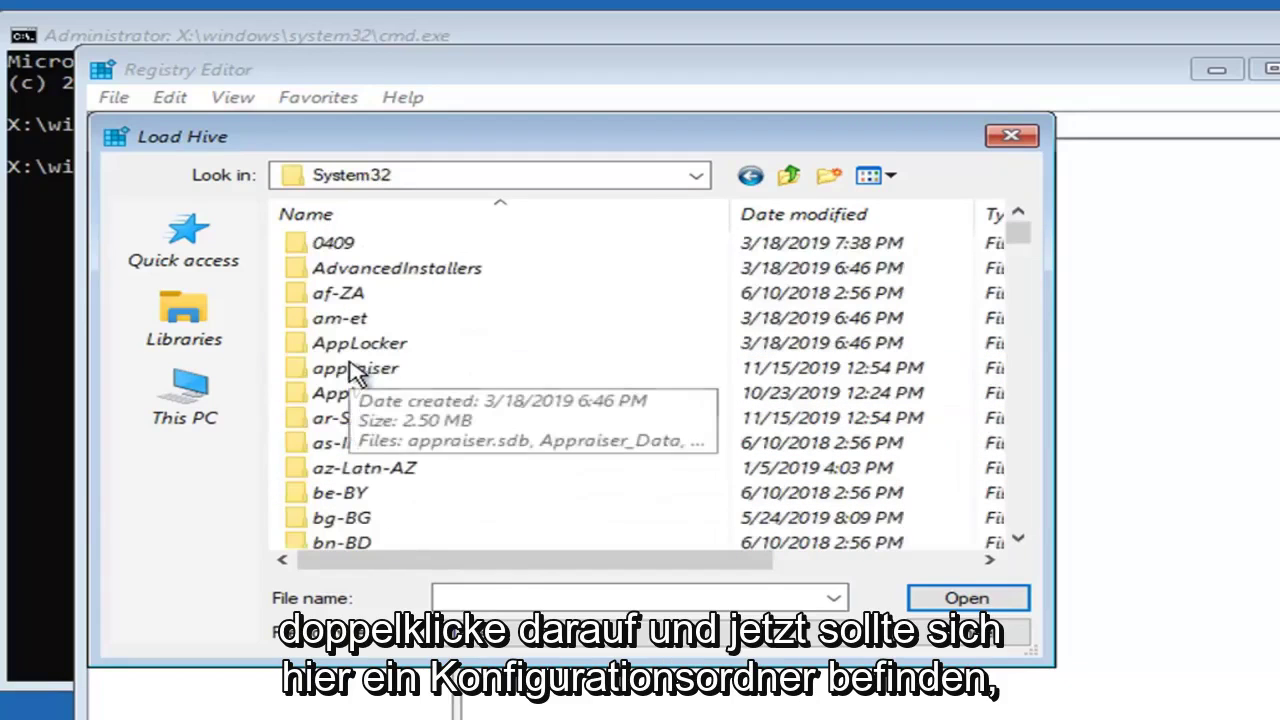
scroll(443, 395, "down", 6)
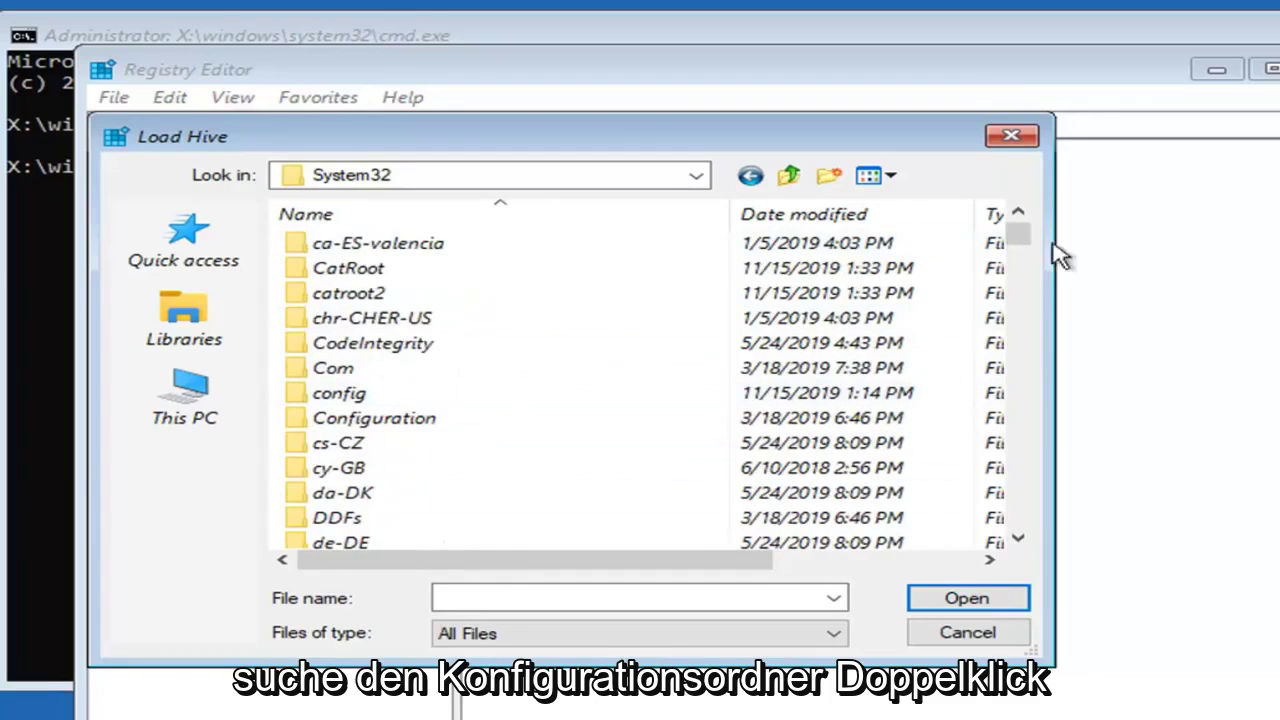
left_click(338, 400)
left_click(338, 398)
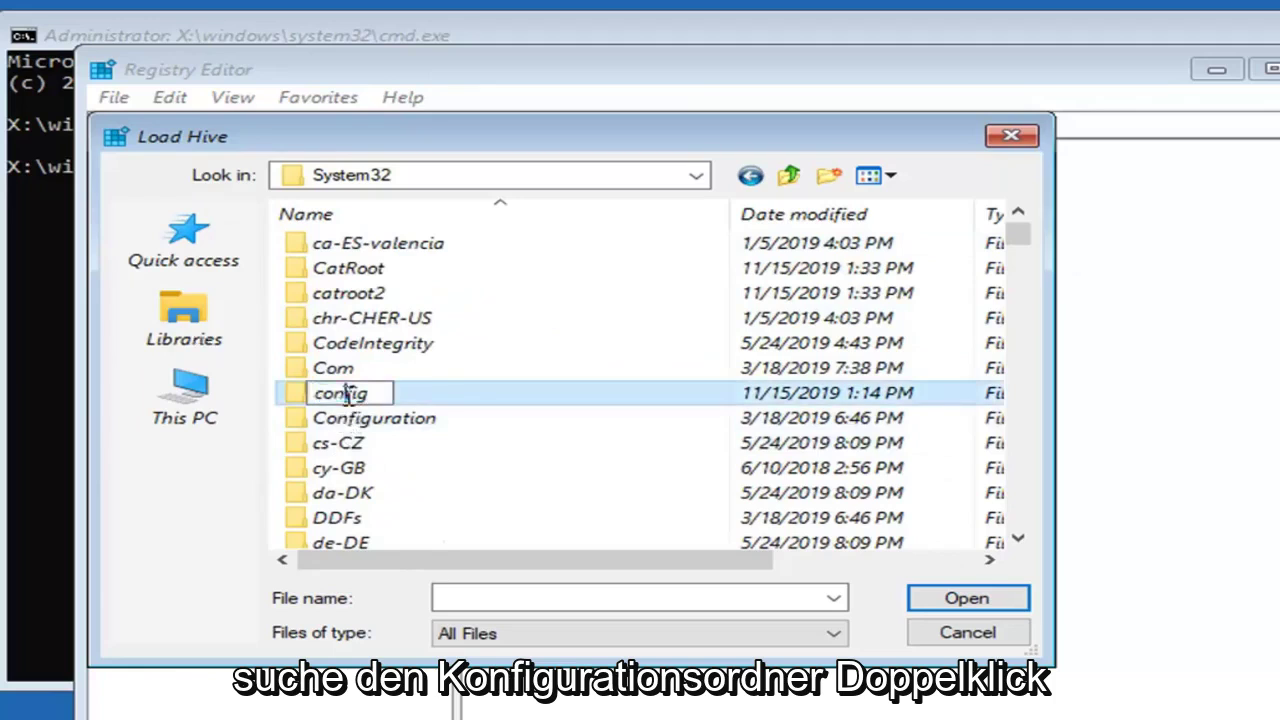
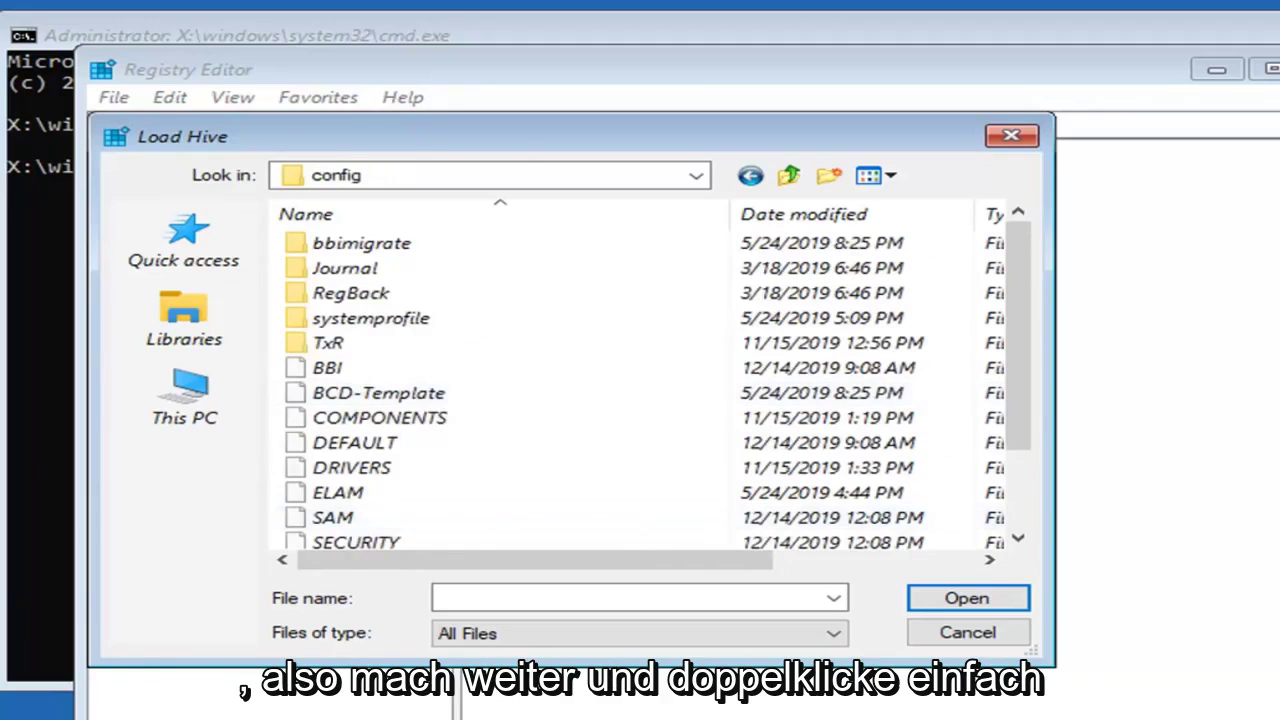
Choose the SAM file in the config folder as the hive to load.
double_click(333, 517)
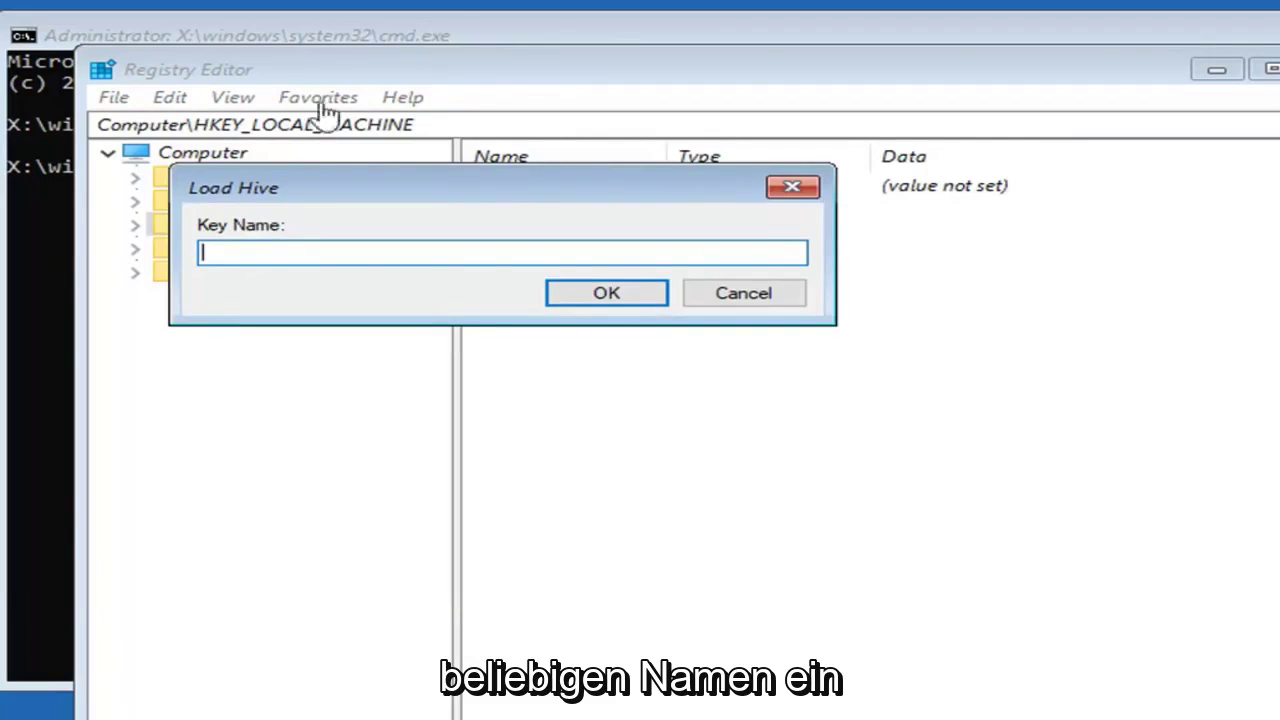
Enter 'test' as the key name for the SAM hive and confirm the load.
type("test")
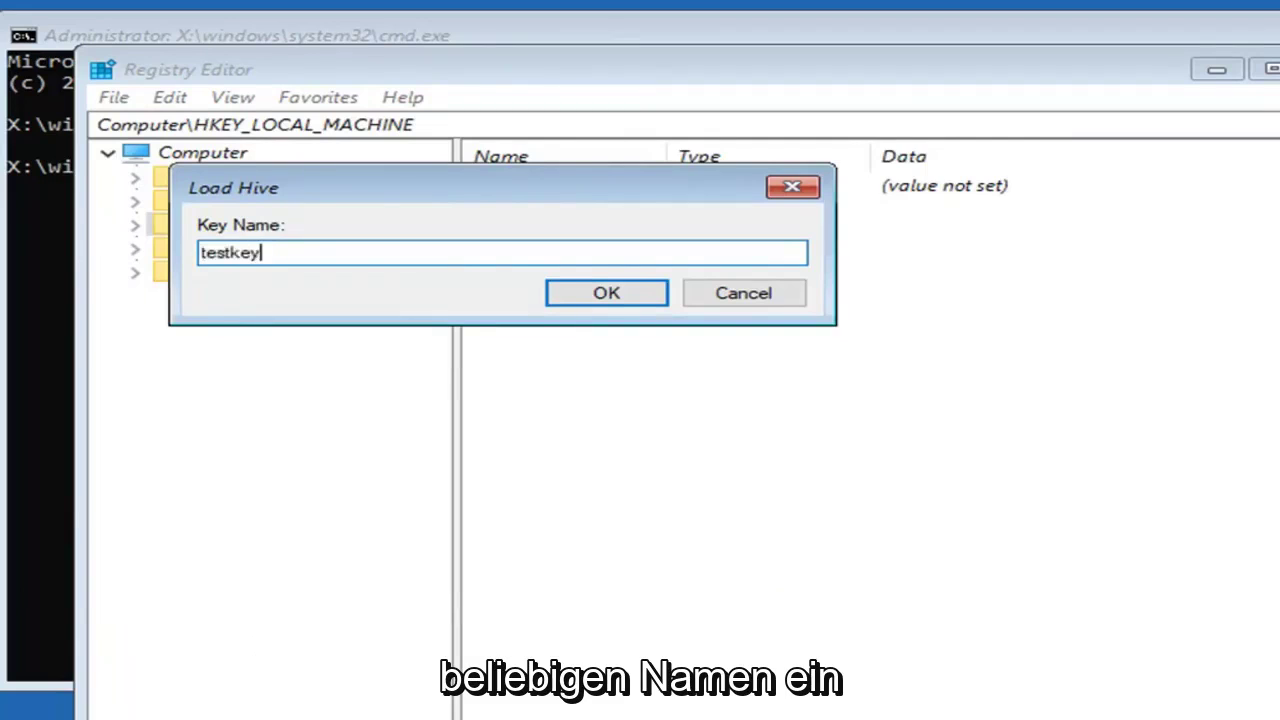
type("key")
key("BackSpace")
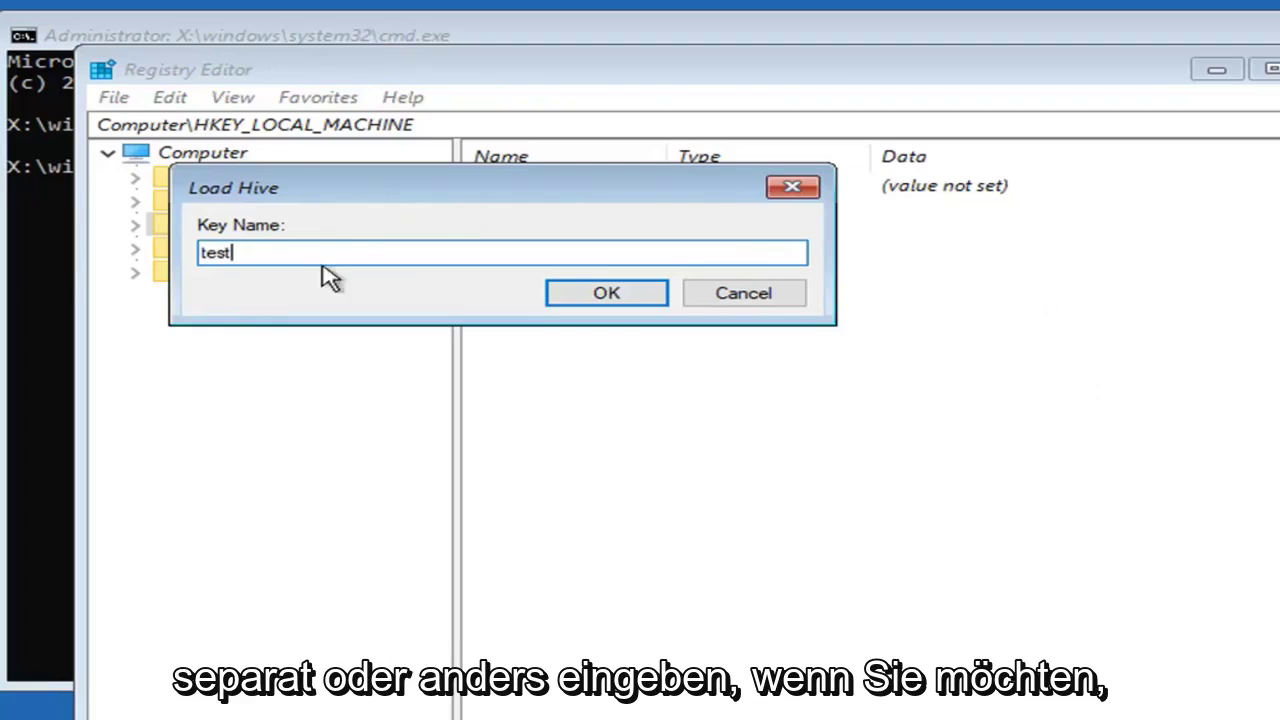
left_click(589, 300)
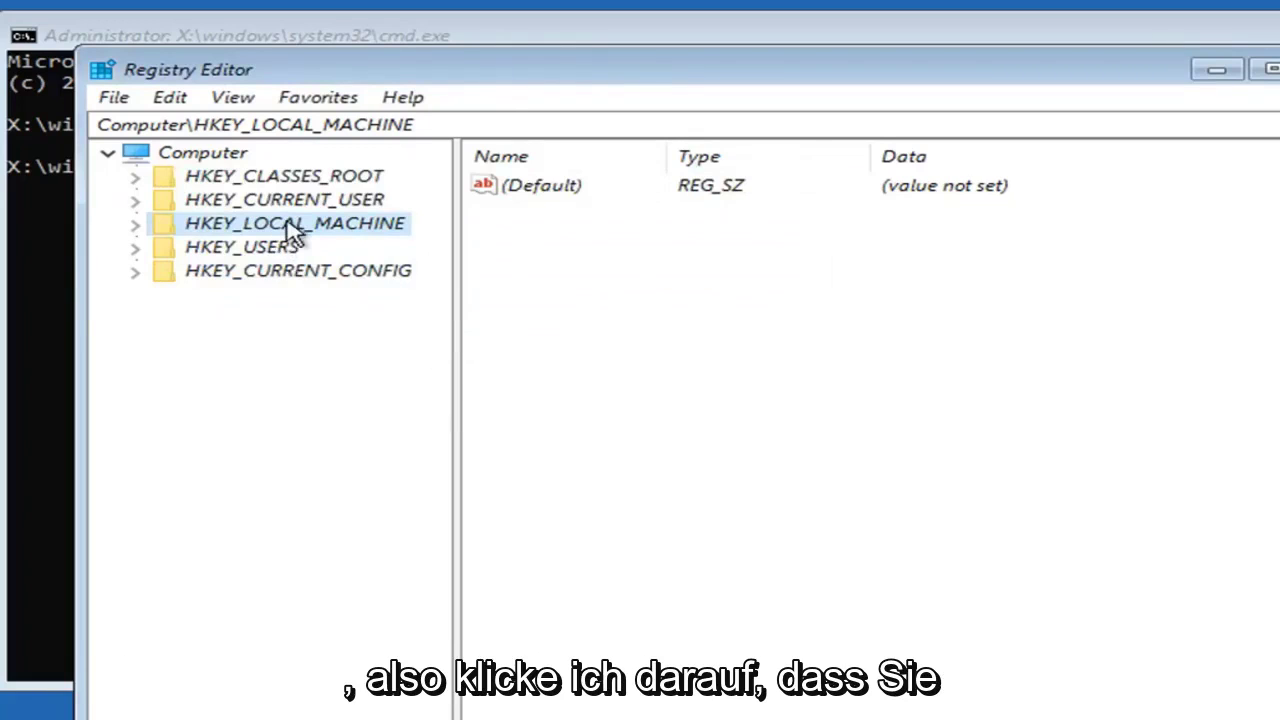
Expand HKEY_LOCAL_MACHINE and the loaded 'test' key to show its SAM subkey.
double_click(290, 228)
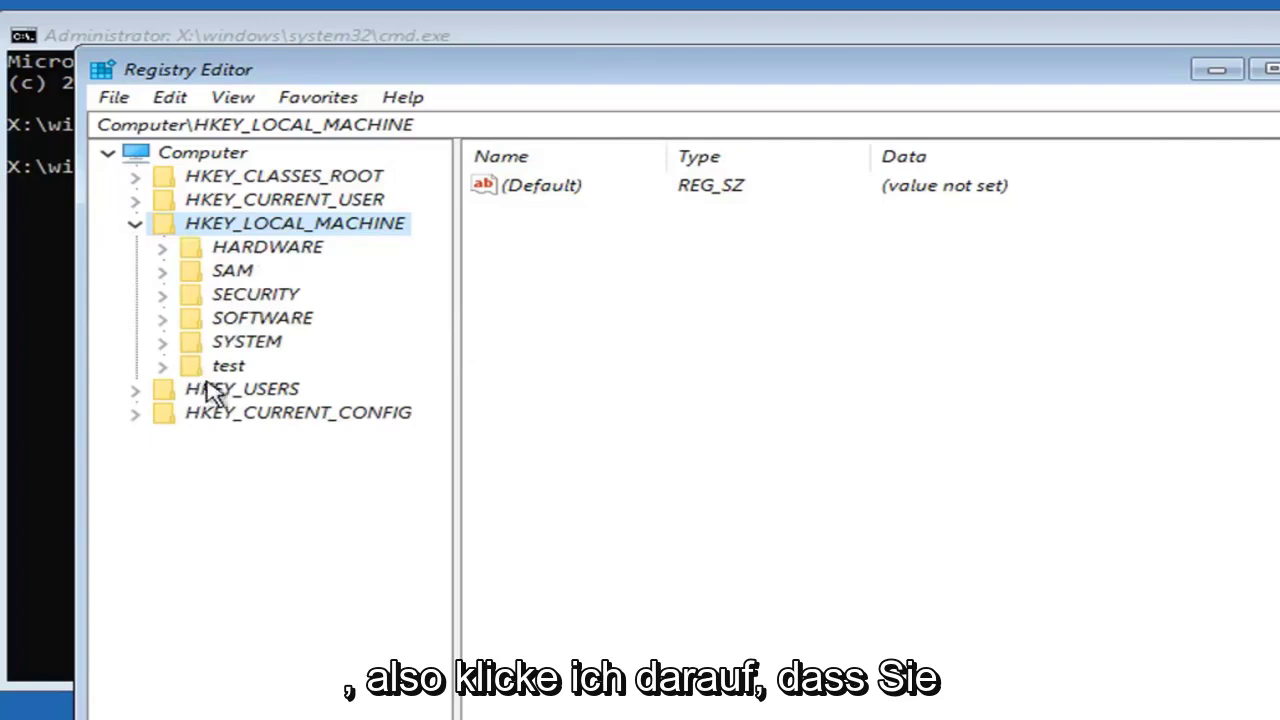
left_click(228, 368)
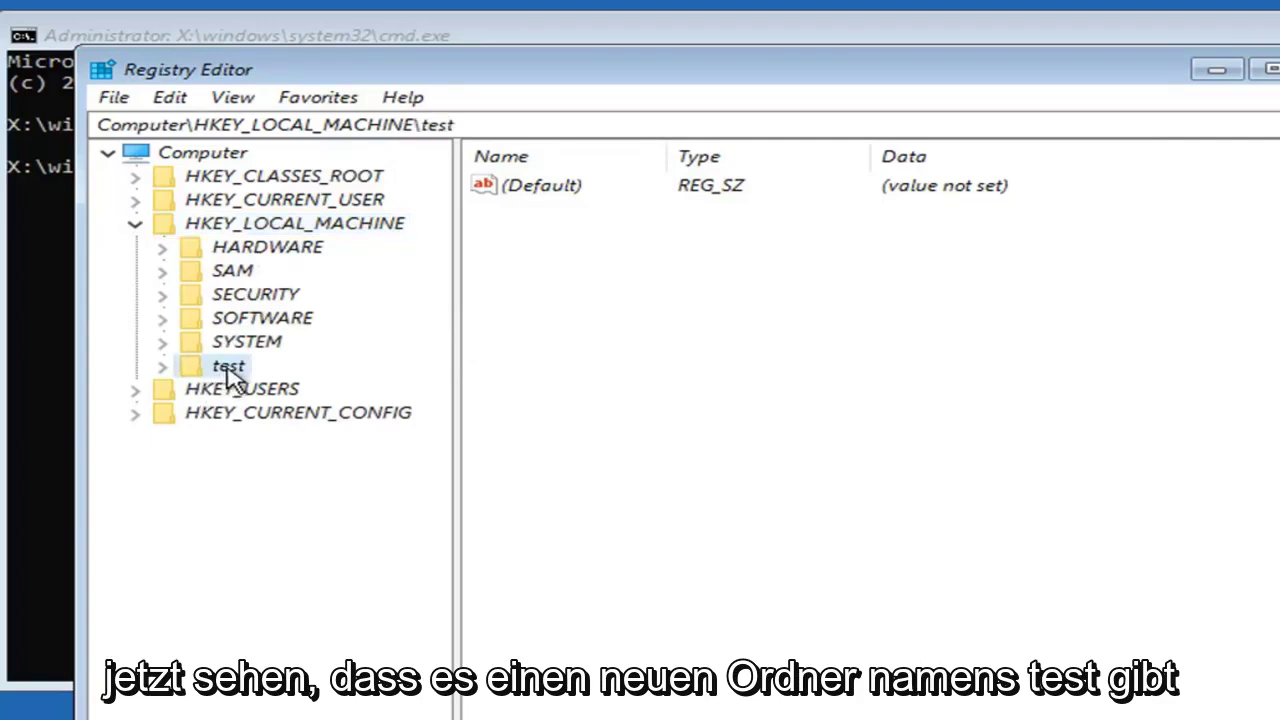
left_click(162, 367)
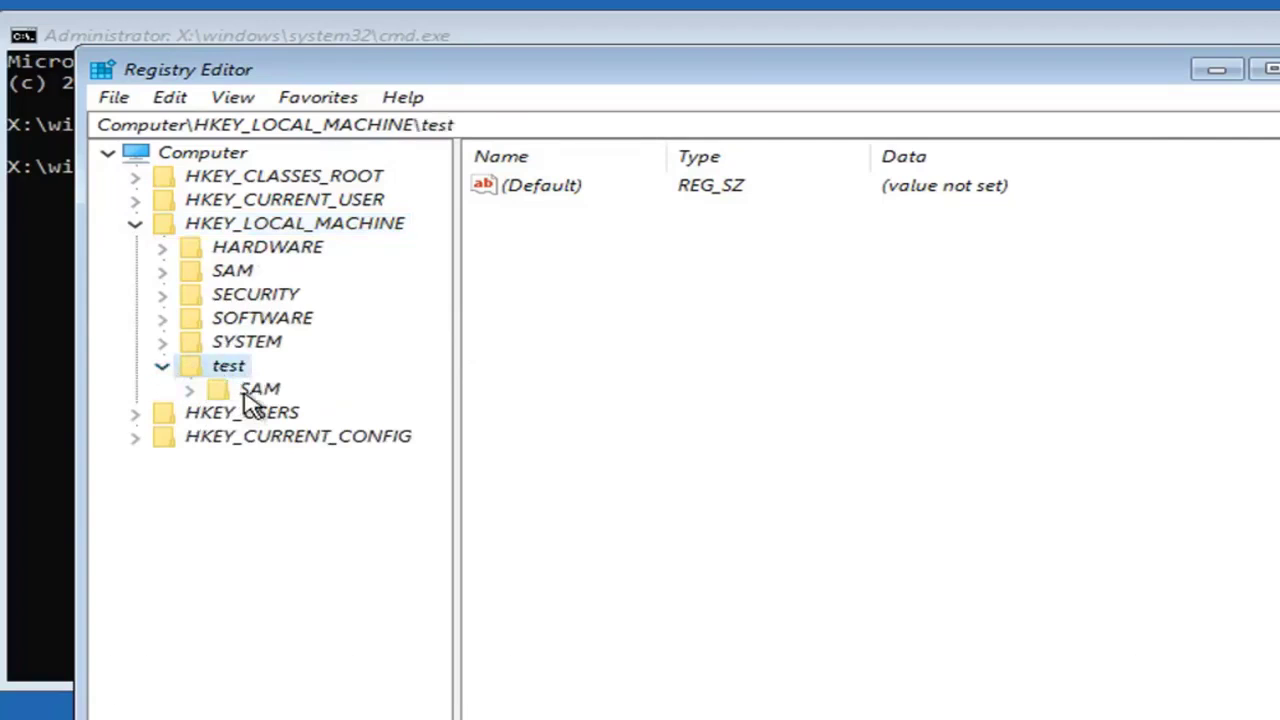
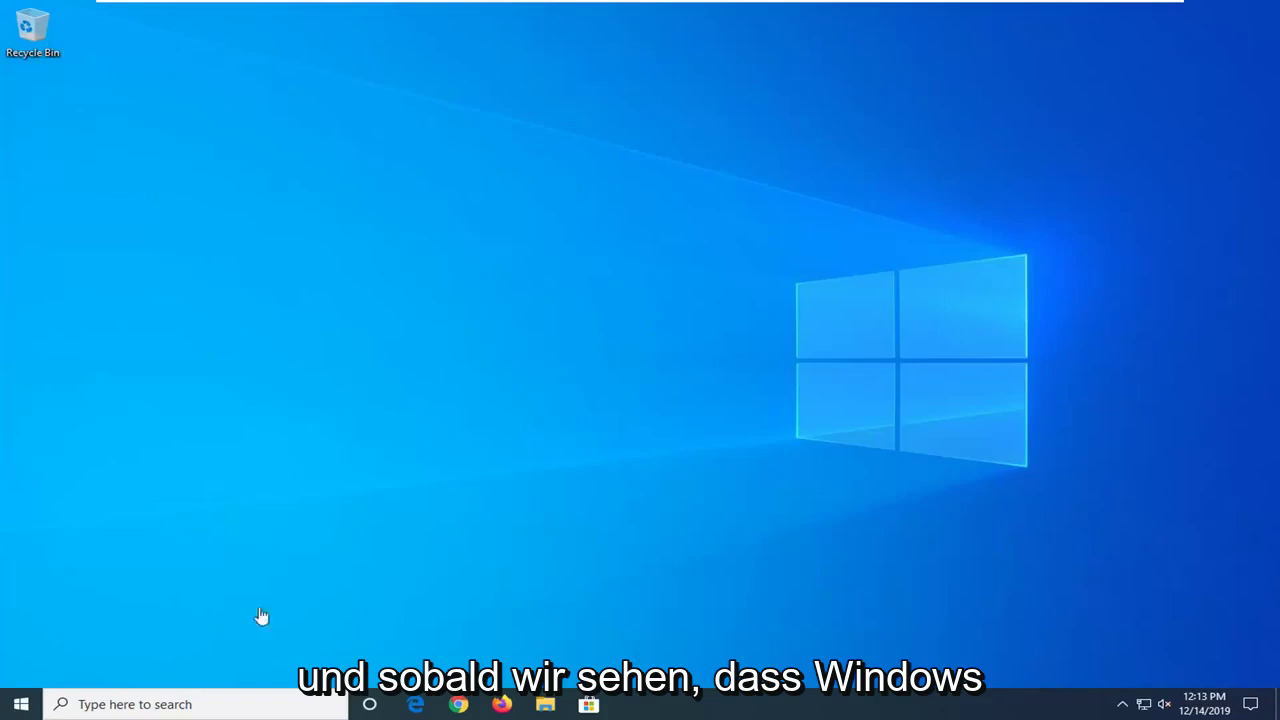
Search the Start menu for 'computer management'.
left_click(16, 708)
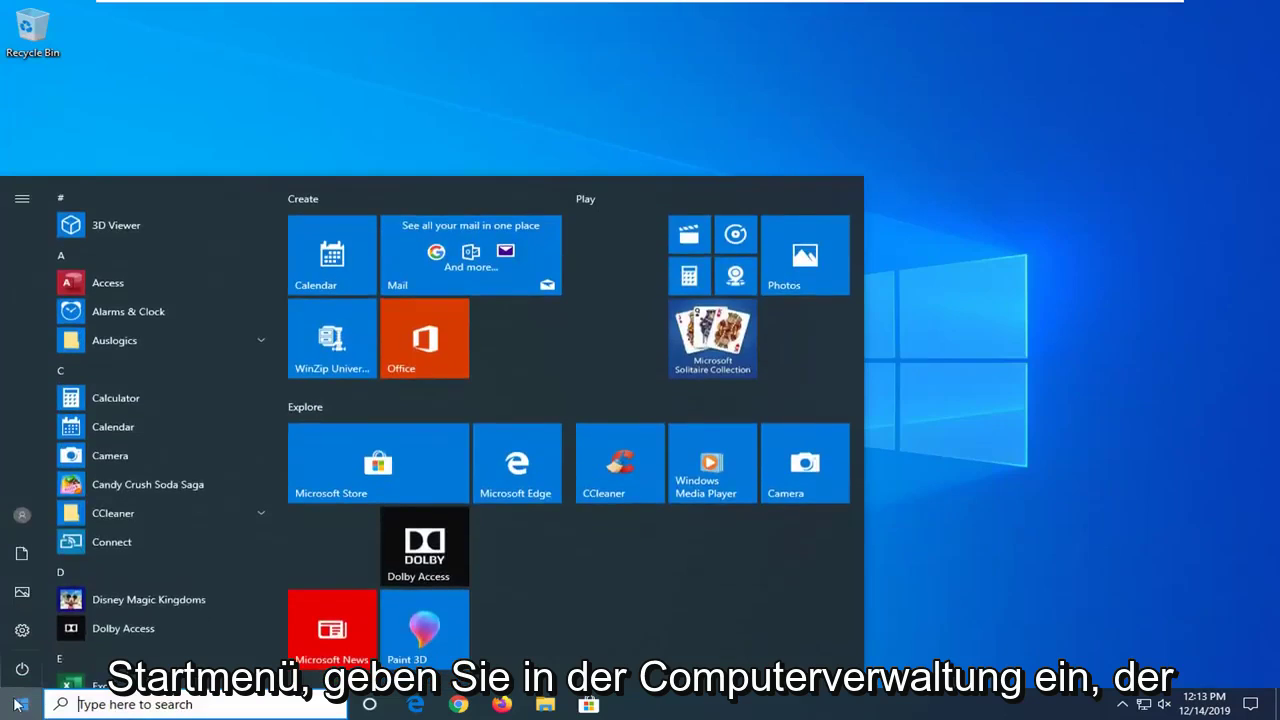
type("com")
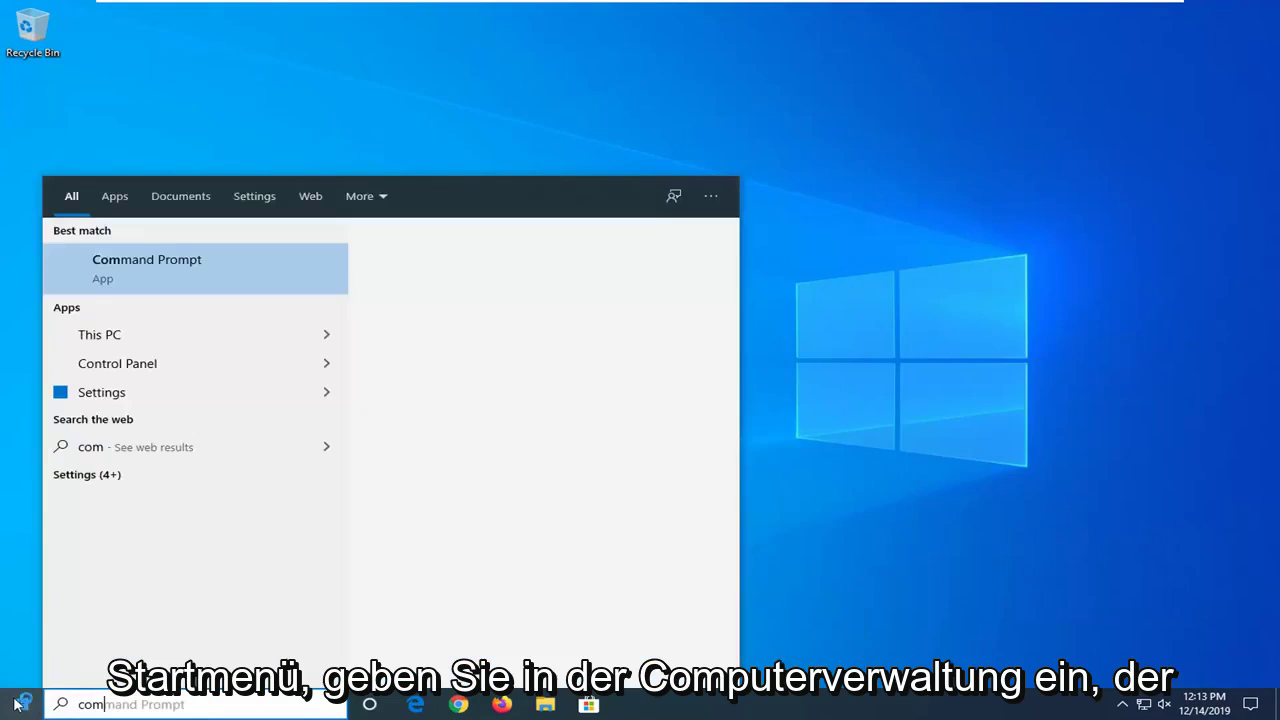
type("puter management")
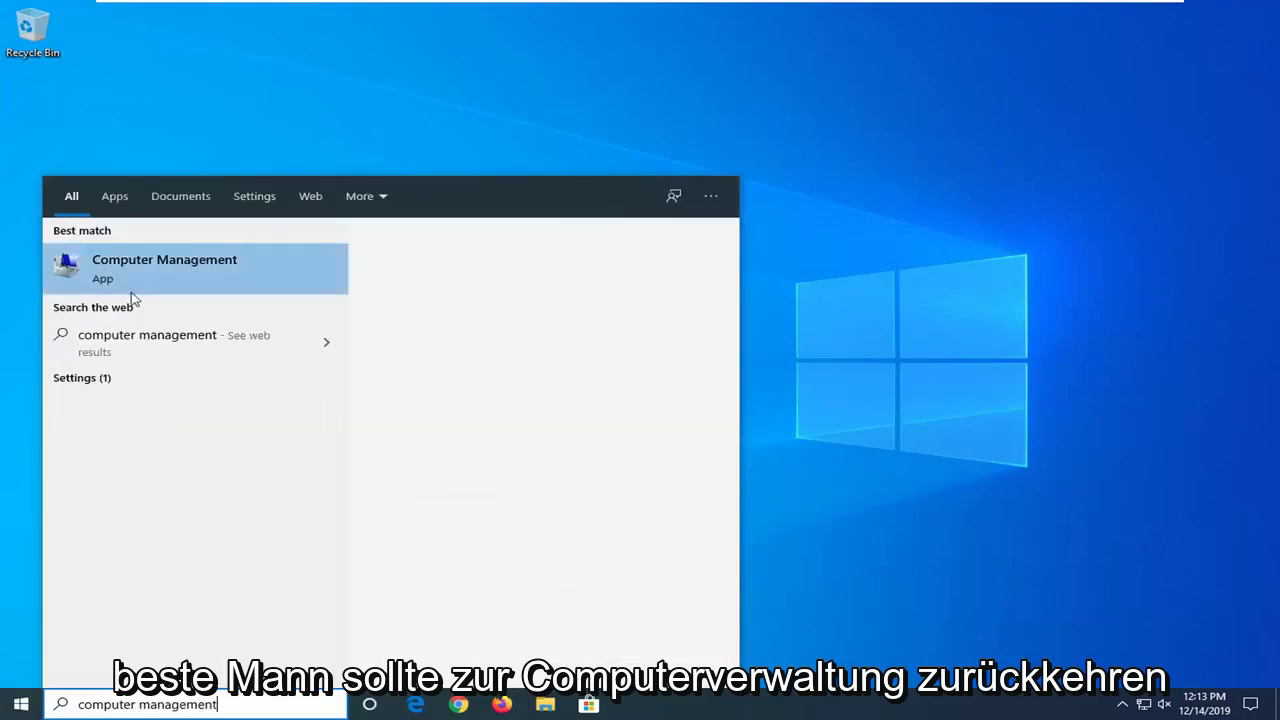
Launch Computer Management, go to Local Users and Groups > Users, and select MDTech.
left_click(137, 276)
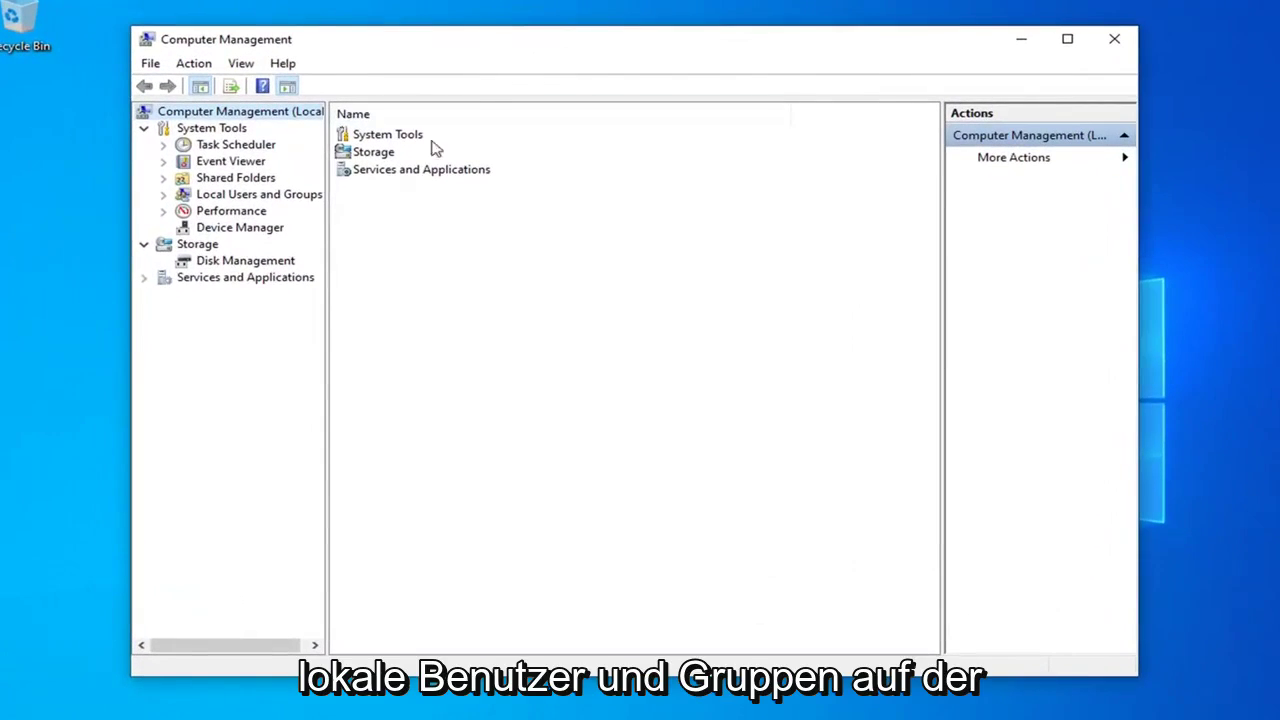
left_click(252, 196)
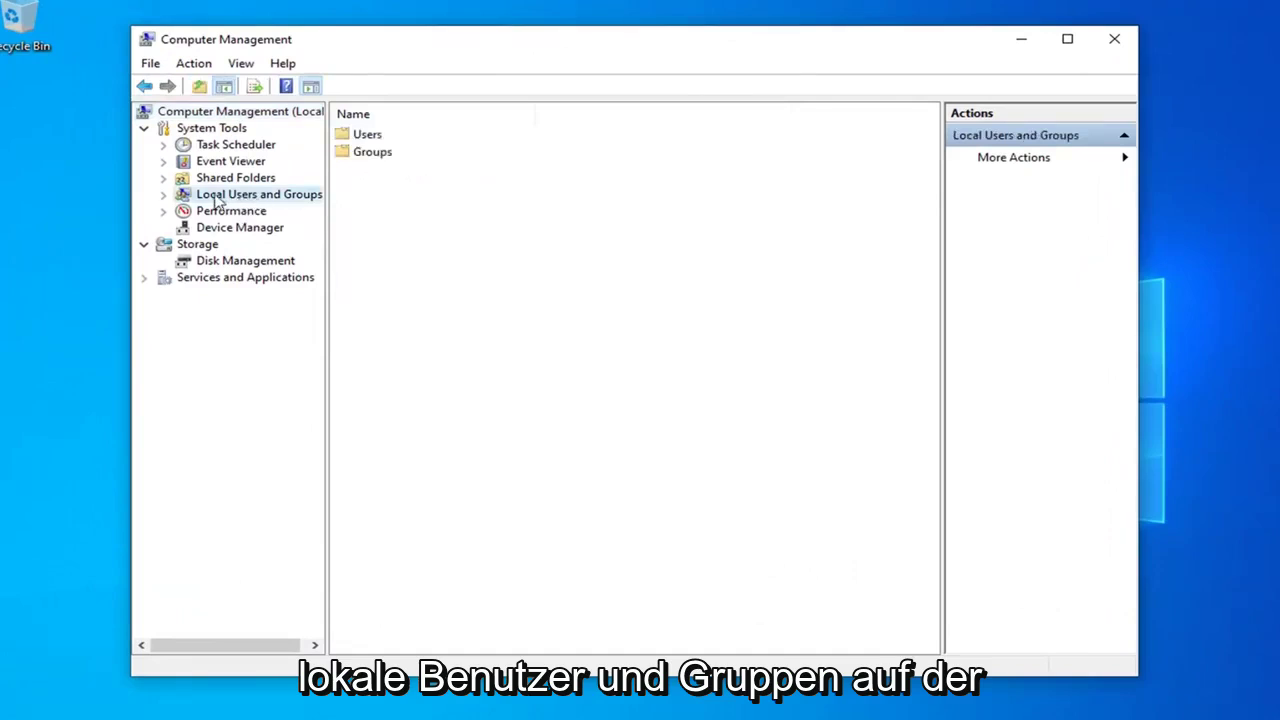
double_click(218, 198)
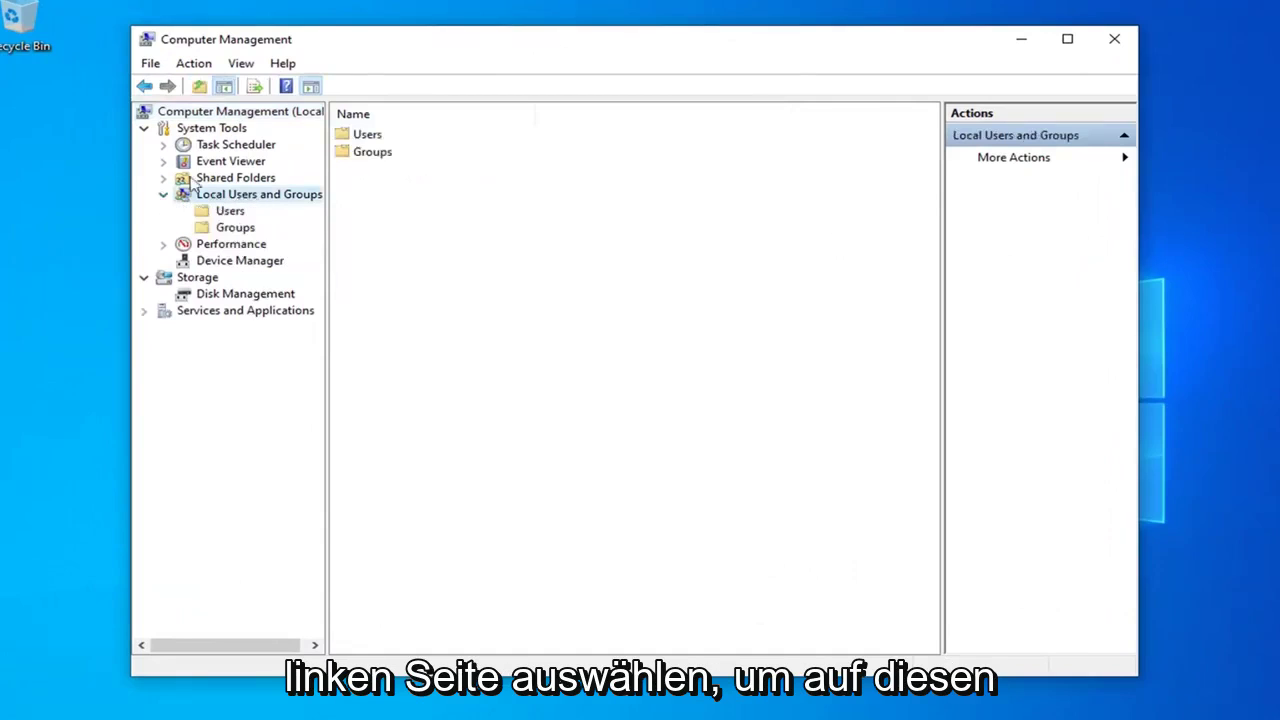
left_click(227, 213)
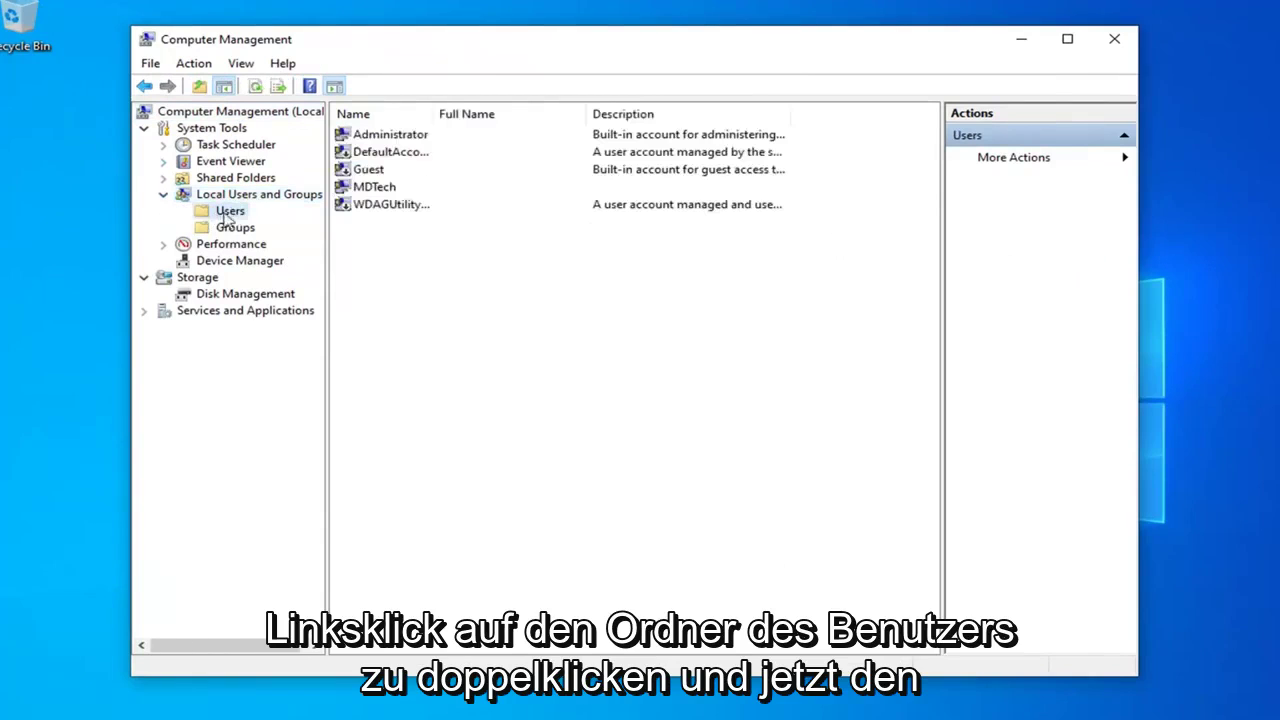
left_click(374, 190)
left_click(374, 190)
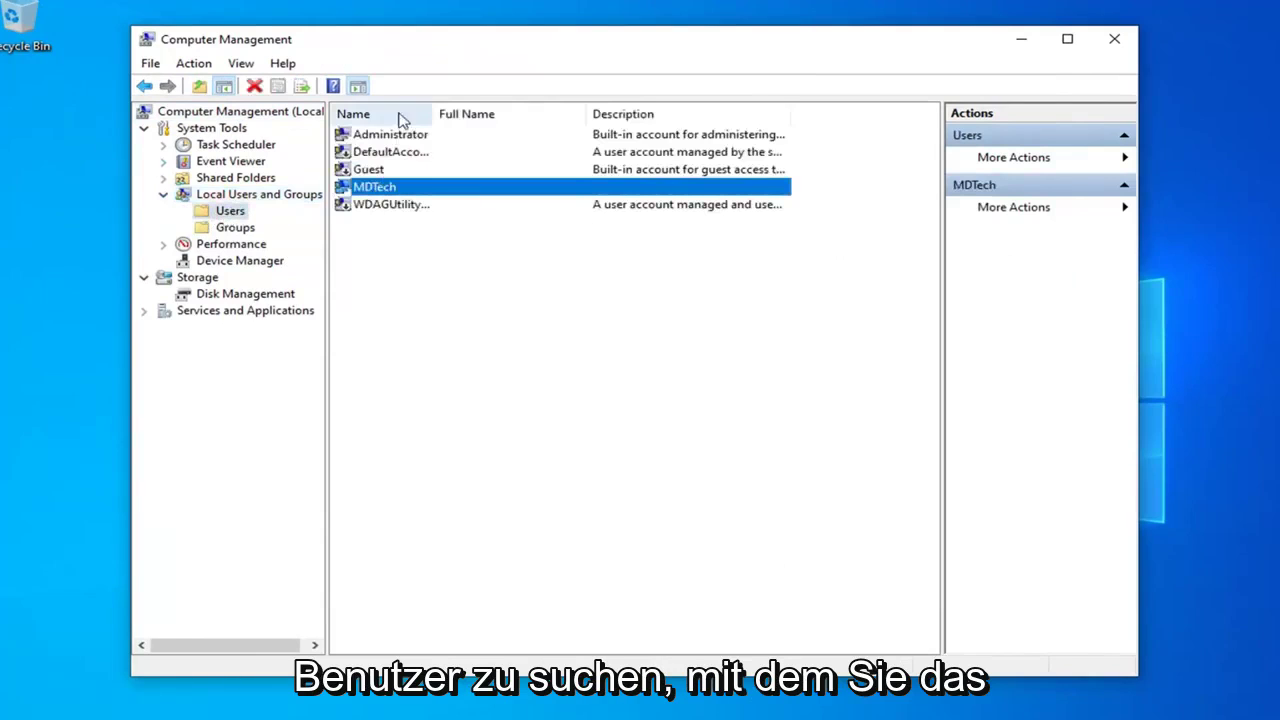
In MDTech's properties, leave 'Account is disabled' unchecked, then apply and confirm with OK.
double_click(381, 190)
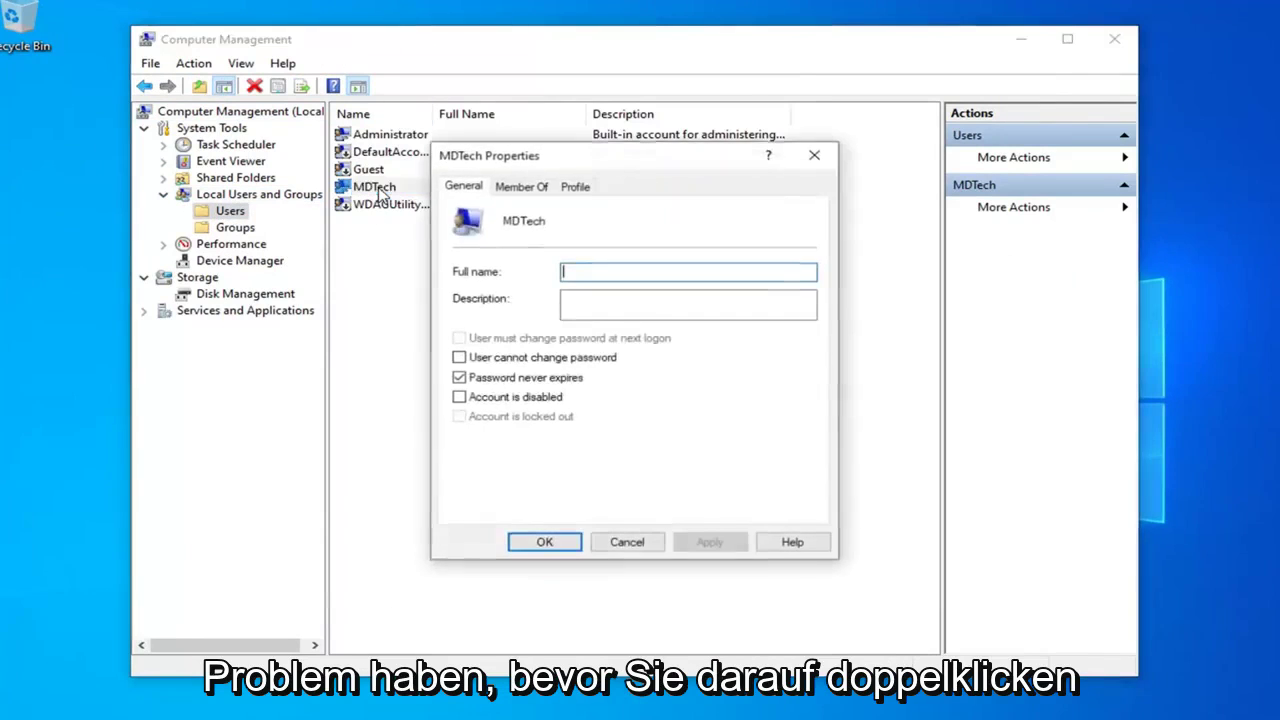
left_click(496, 399)
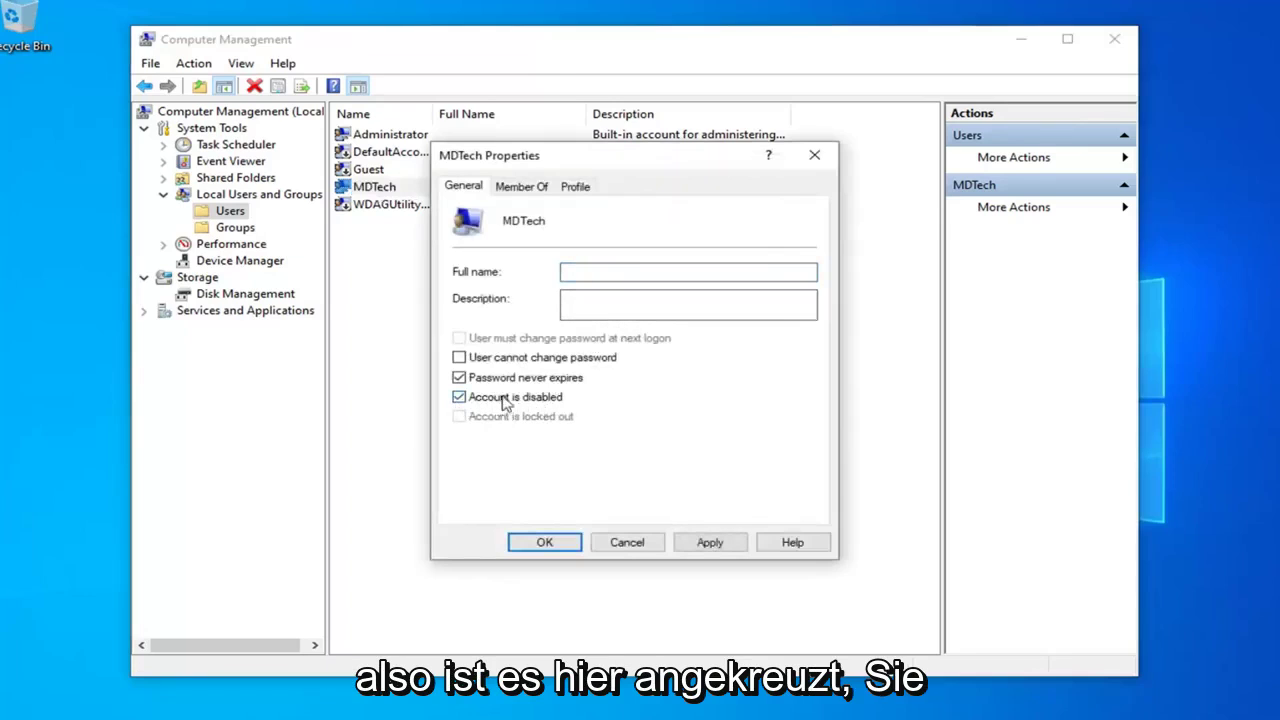
left_click(459, 398)
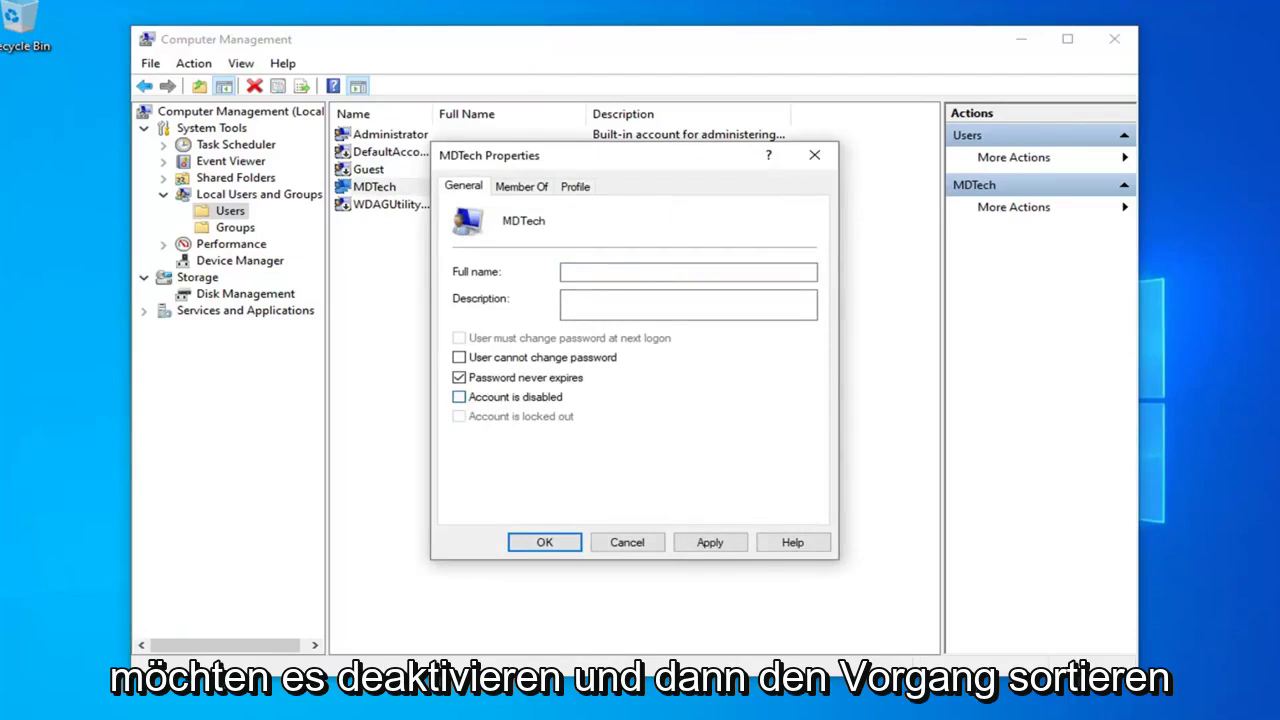
left_click(678, 548)
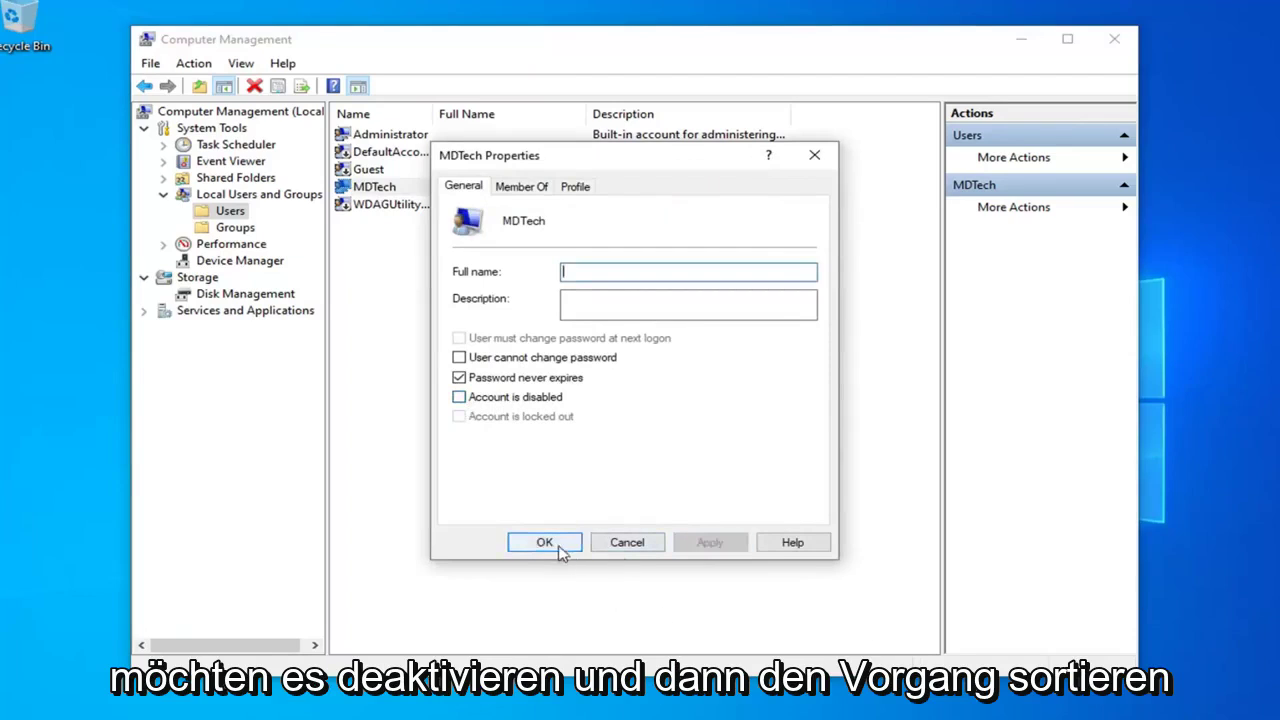
left_click(558, 546)
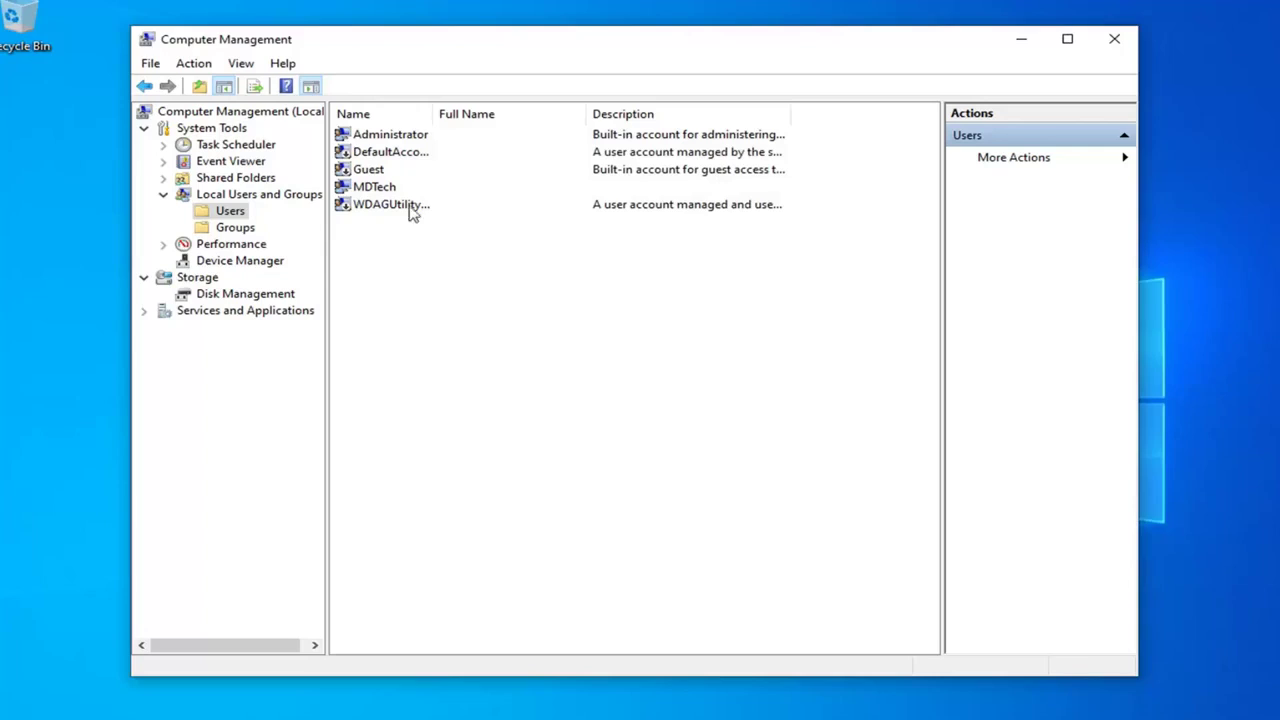
Keep Administrator's 'Account is disabled' cleared, confirm with OK, and close Computer Management.
left_click(381, 137)
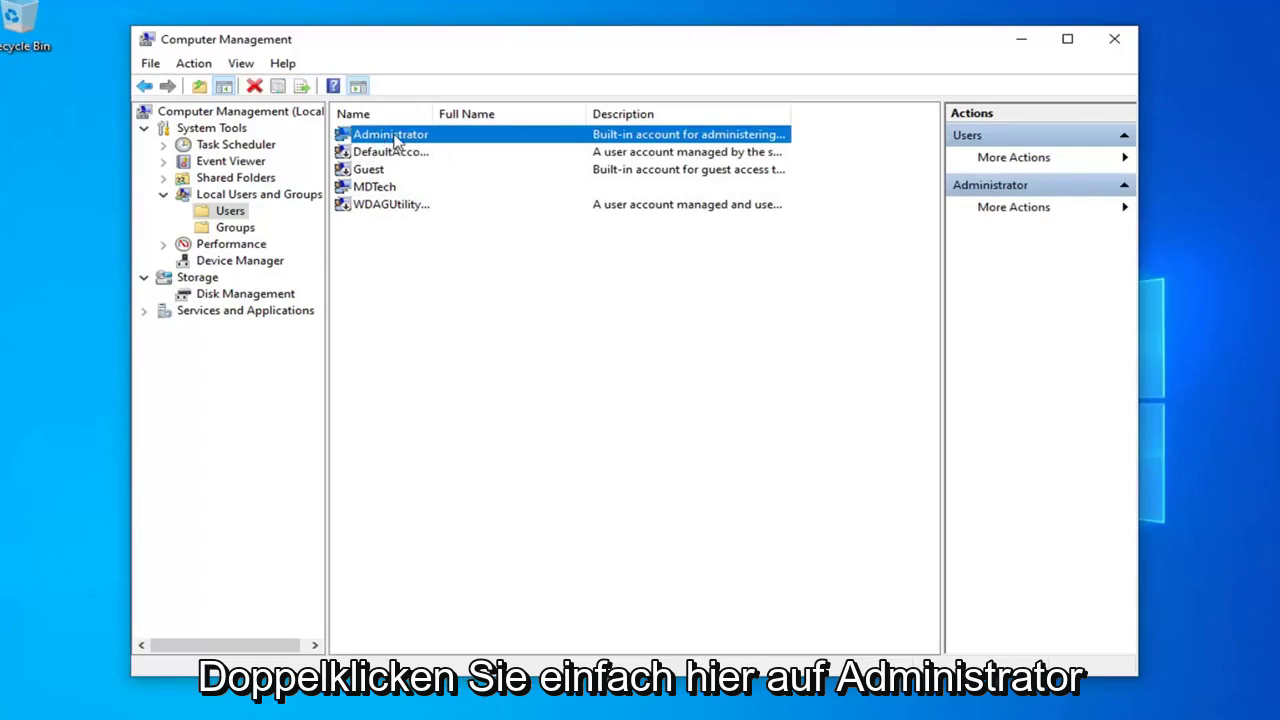
double_click(460, 136)
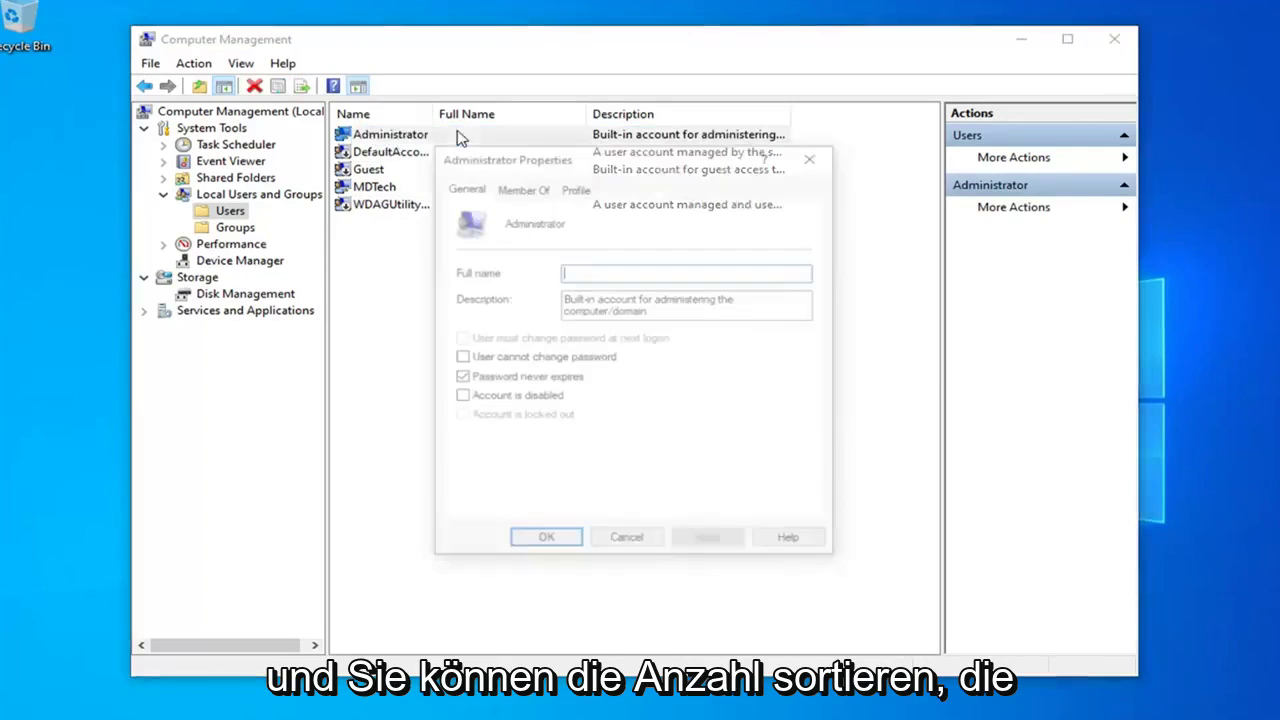
left_click(459, 398)
left_click(459, 398)
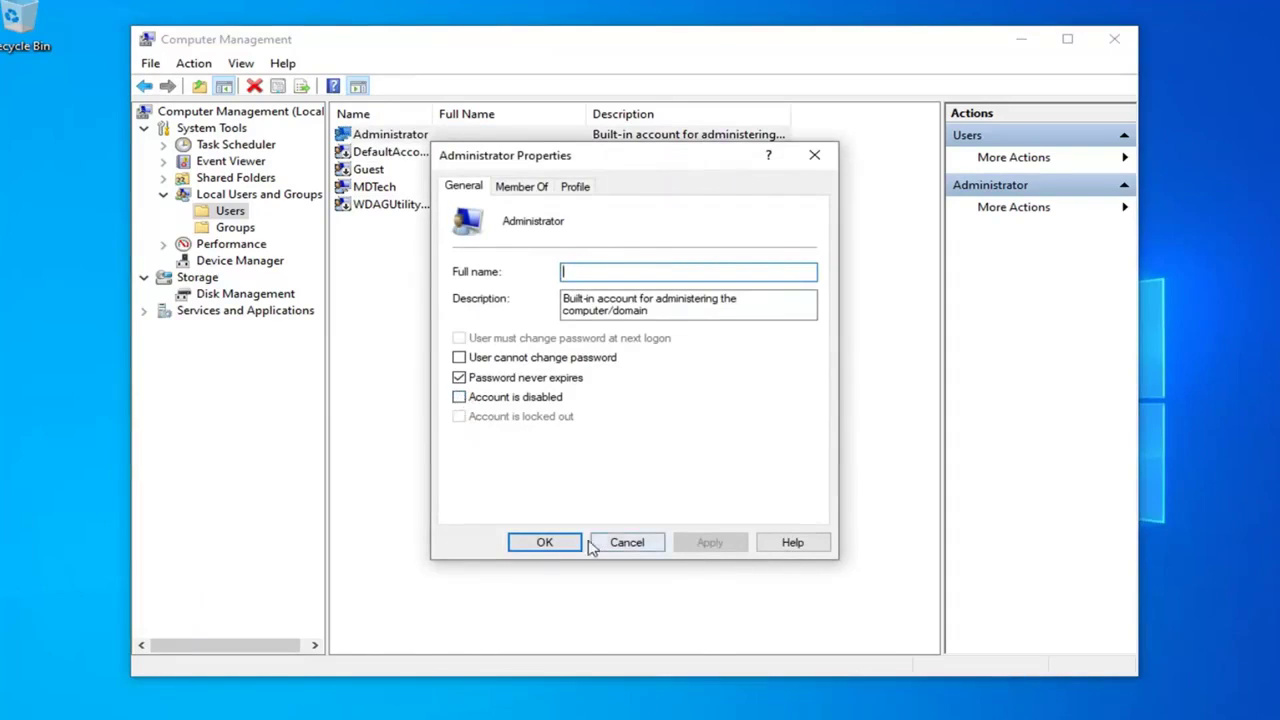
left_click(556, 548)
left_click(1110, 39)
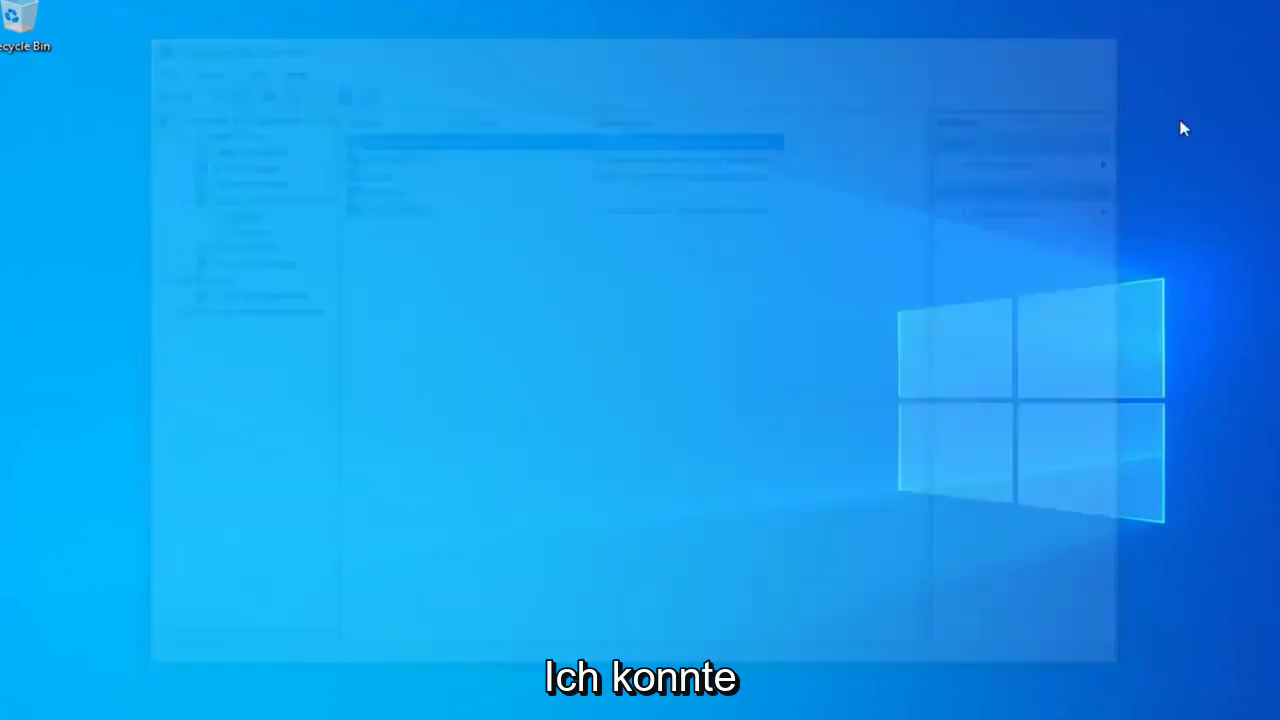